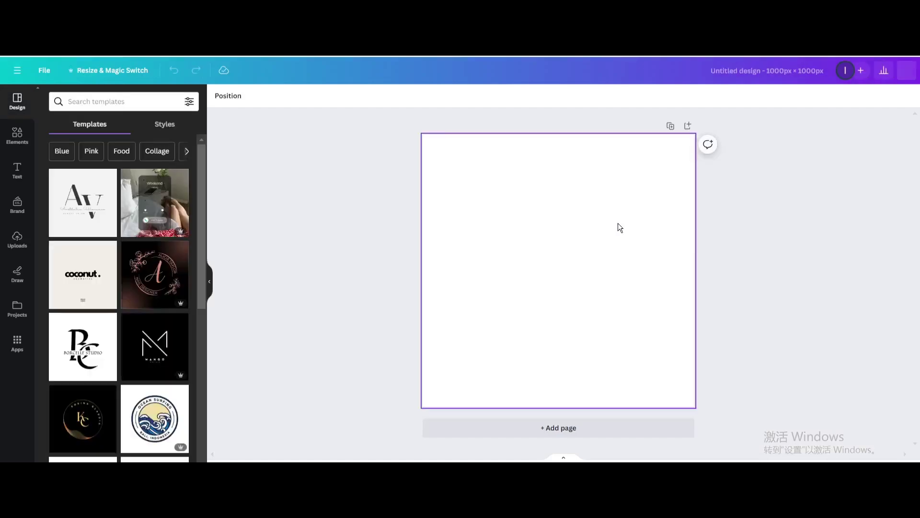
Change the square page's background colour to black.
{"action": "left_click", "coordinate": [218, 96]}
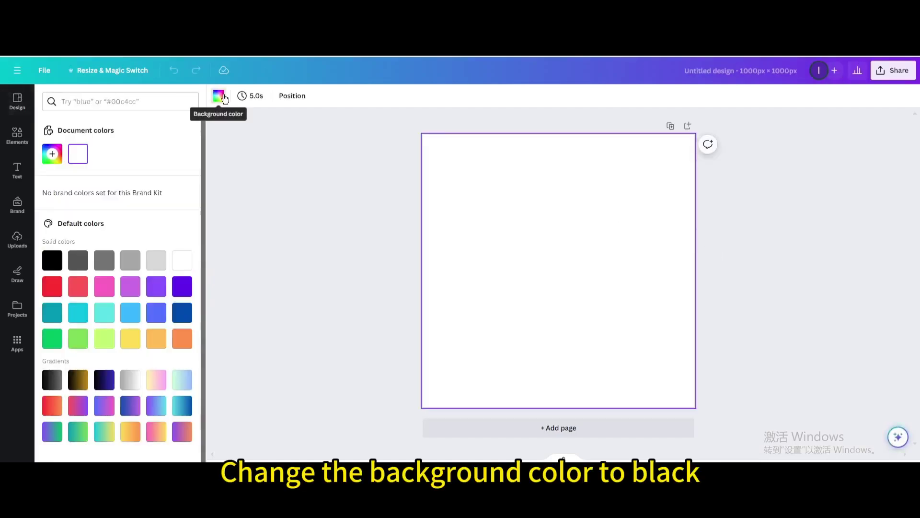
{"action": "mouse_move", "coordinate": [119, 287]}
{"action": "left_click", "coordinate": [53, 260]}
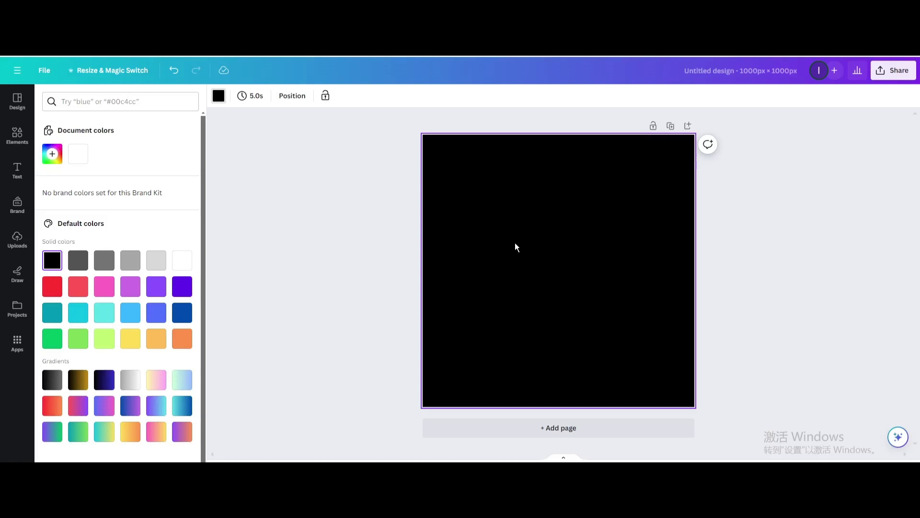
Add a circle from Shapes, enlarge it and centre it on the page.
{"action": "left_click", "coordinate": [16, 136]}
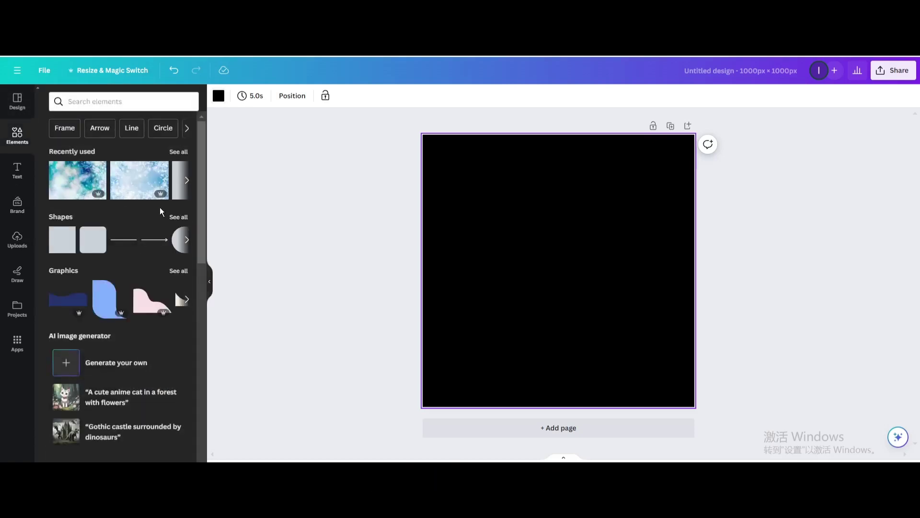
{"action": "left_click", "coordinate": [178, 219]}
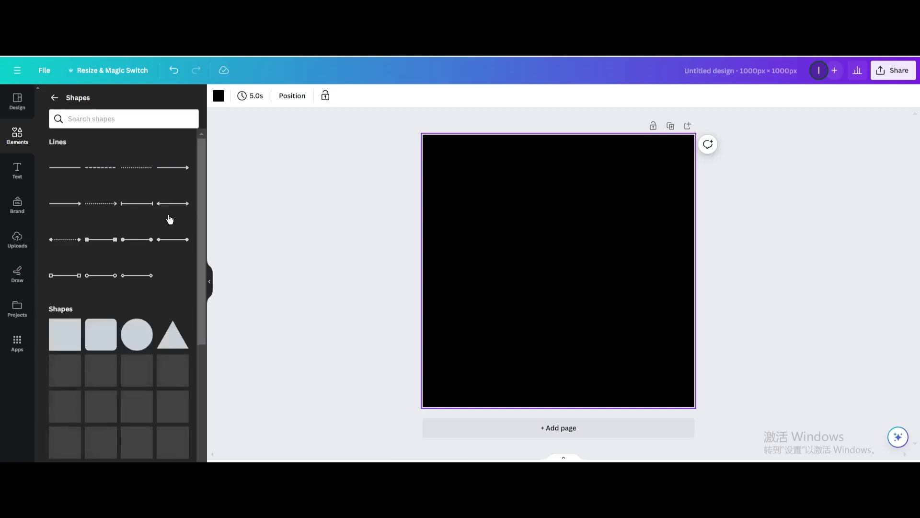
{"action": "left_click", "coordinate": [137, 332]}
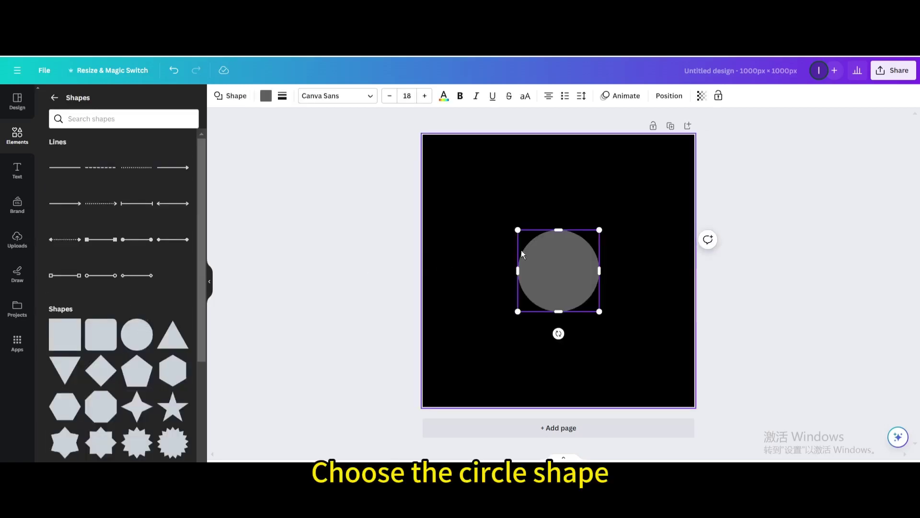
{"action": "left_click_drag", "start_coordinate": [518, 230], "coordinate": [473, 186]}
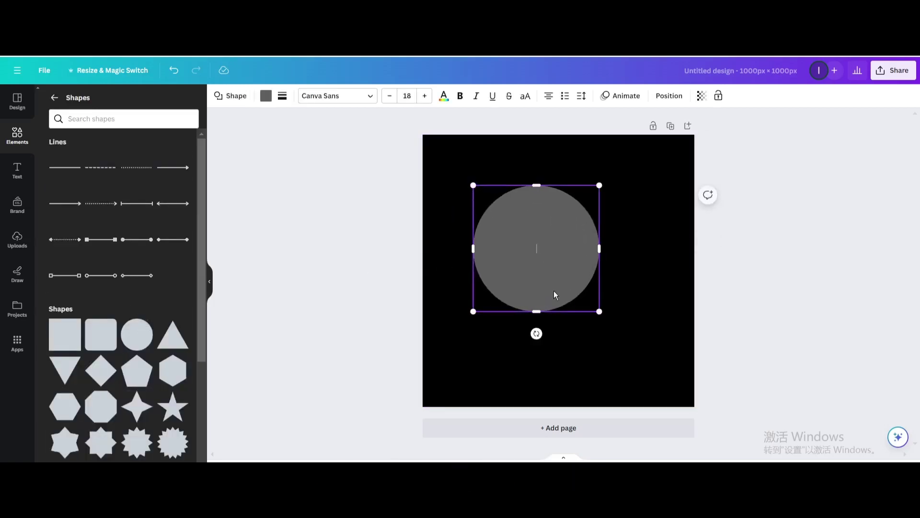
{"action": "left_click_drag", "start_coordinate": [599, 311], "coordinate": [646, 359]}
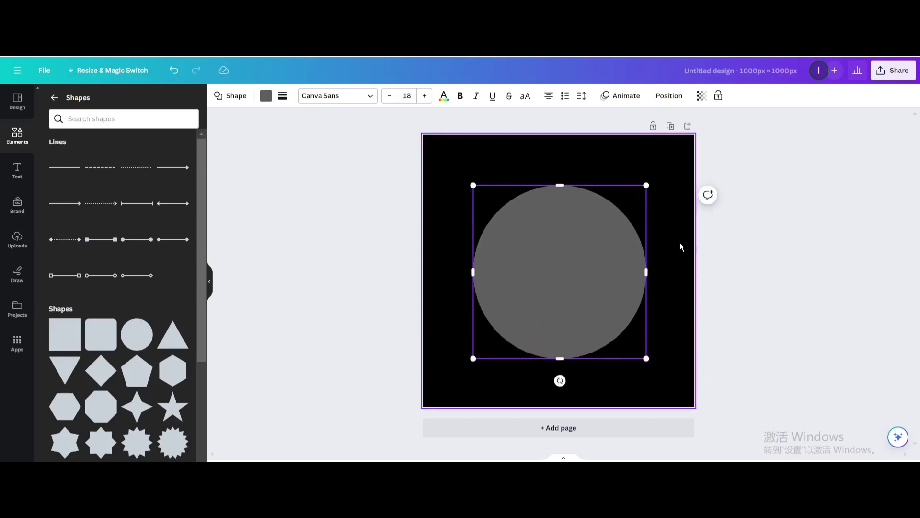
{"action": "left_click", "coordinate": [676, 244]}
{"action": "left_click_drag", "start_coordinate": [580, 269], "coordinate": [584, 270]}
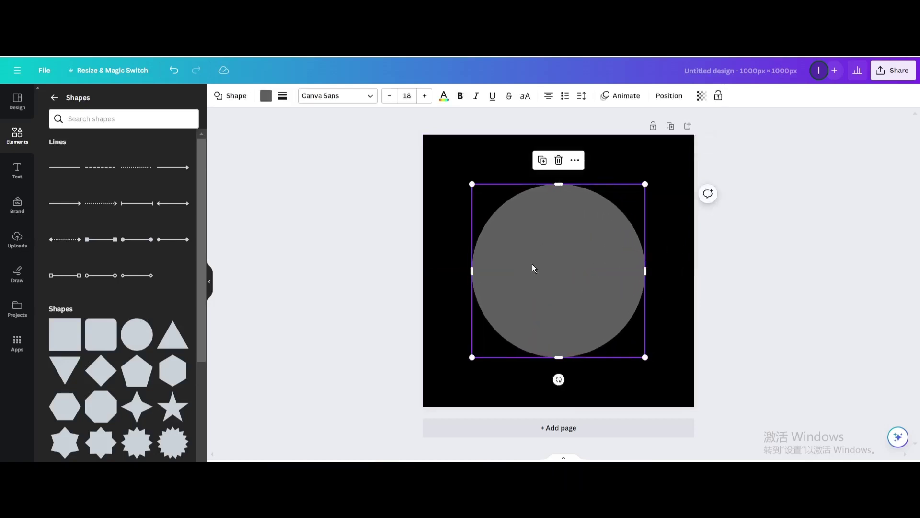
Fill the large circle with white.
{"action": "left_click", "coordinate": [265, 96]}
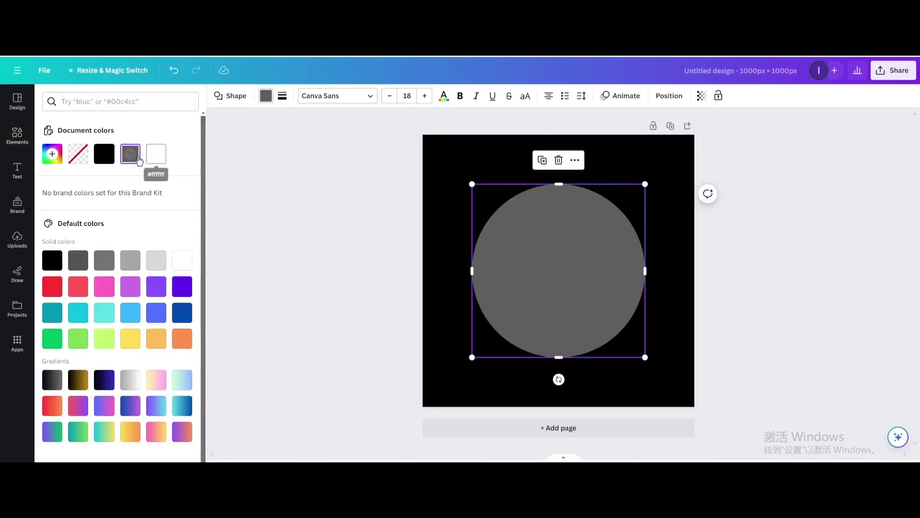
{"action": "left_click", "coordinate": [151, 160]}
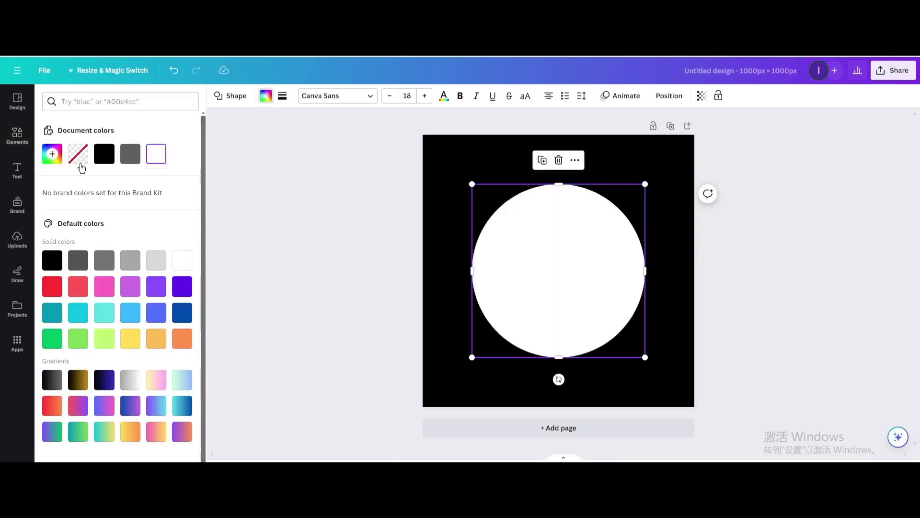
{"action": "left_click", "coordinate": [13, 148]}
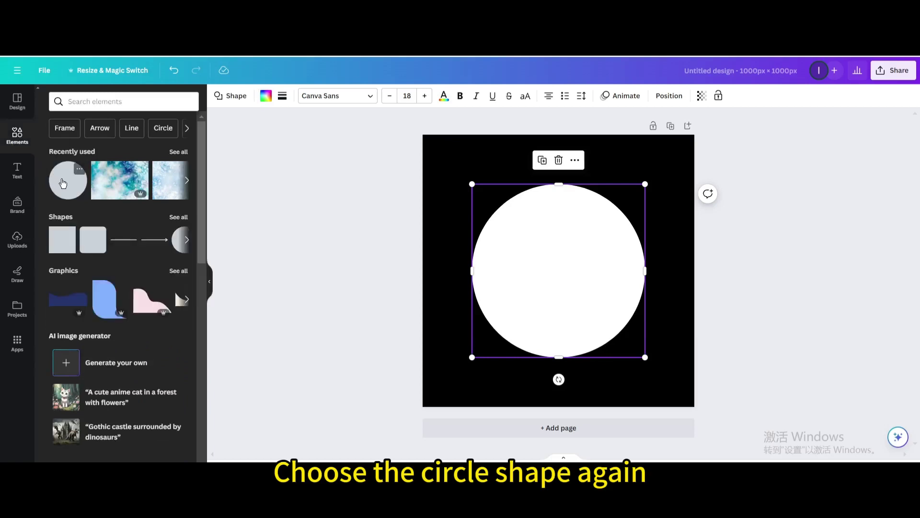
Add a second circle about 504 wide, centred inside the white one, filled black.
{"action": "left_click", "coordinate": [64, 185]}
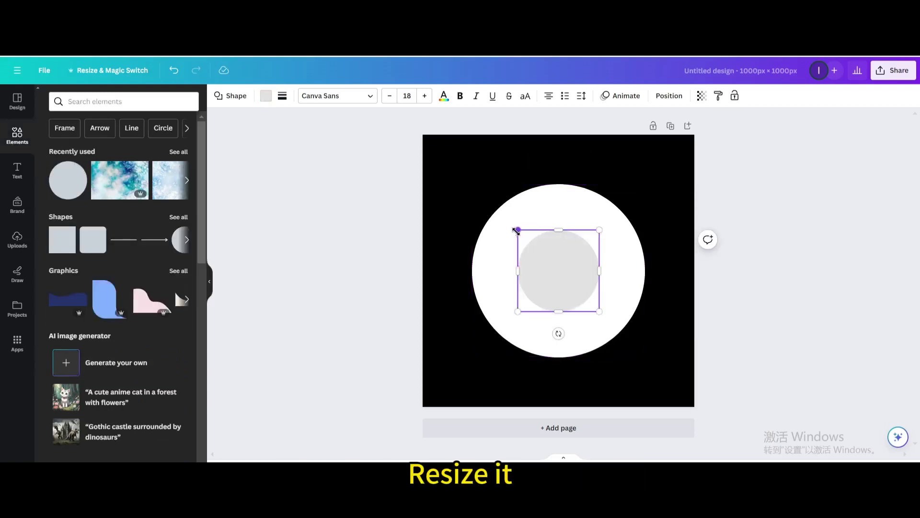
{"action": "left_click_drag", "start_coordinate": [518, 230], "coordinate": [465, 212]}
{"action": "left_click_drag", "start_coordinate": [600, 311], "coordinate": [619, 333]}
{"action": "left_click_drag", "start_coordinate": [554, 253], "coordinate": [559, 260]}
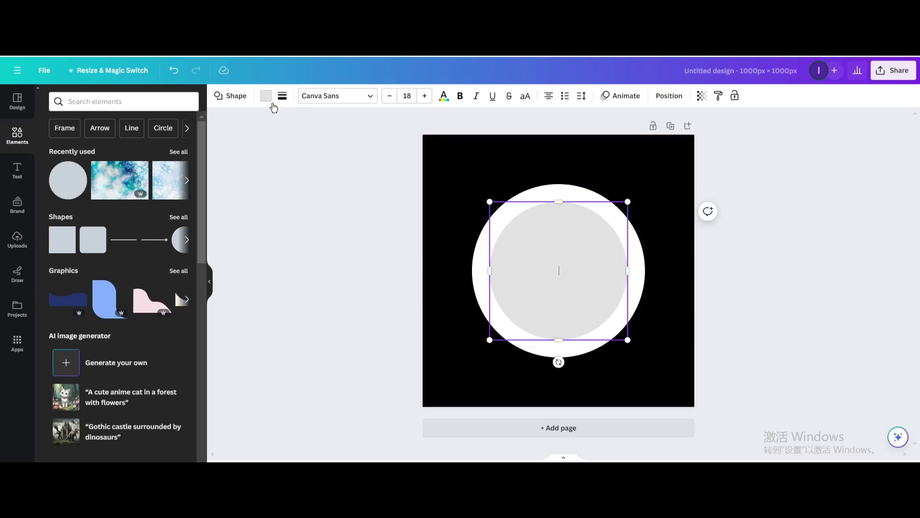
{"action": "left_click", "coordinate": [266, 96]}
{"action": "left_click", "coordinate": [105, 154]}
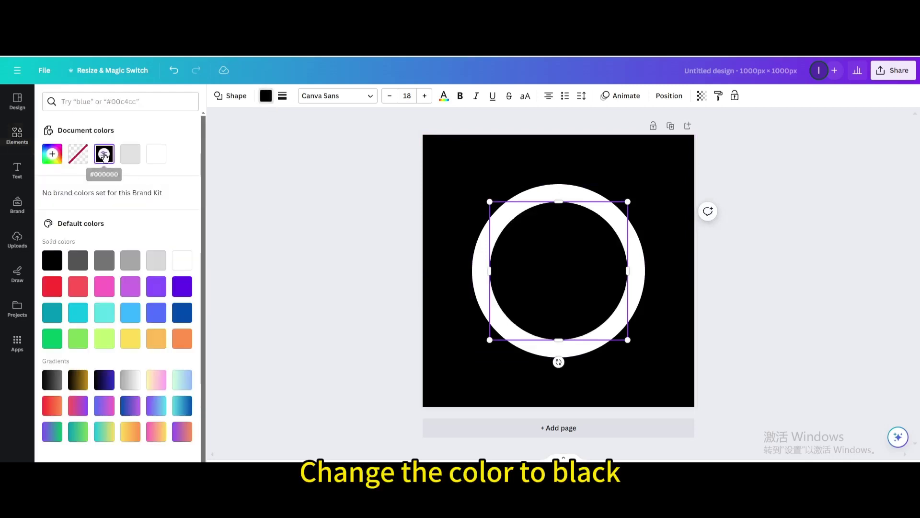
{"action": "key", "text": "Escape"}
{"action": "left_click", "coordinate": [665, 271]}
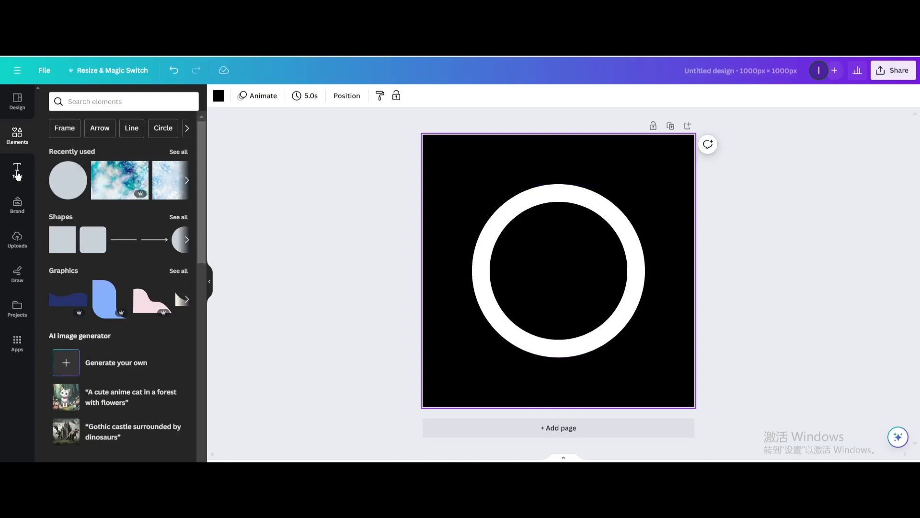
Add a heading text box reading CANVAS CREATIONS in uppercase.
{"action": "left_click", "coordinate": [17, 174]}
{"action": "left_click", "coordinate": [93, 192]}
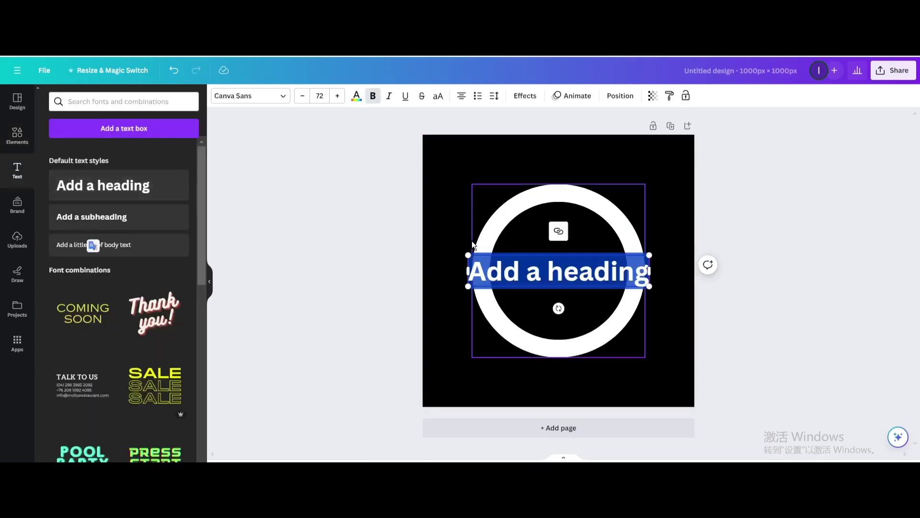
{"action": "type", "text": "canva"}
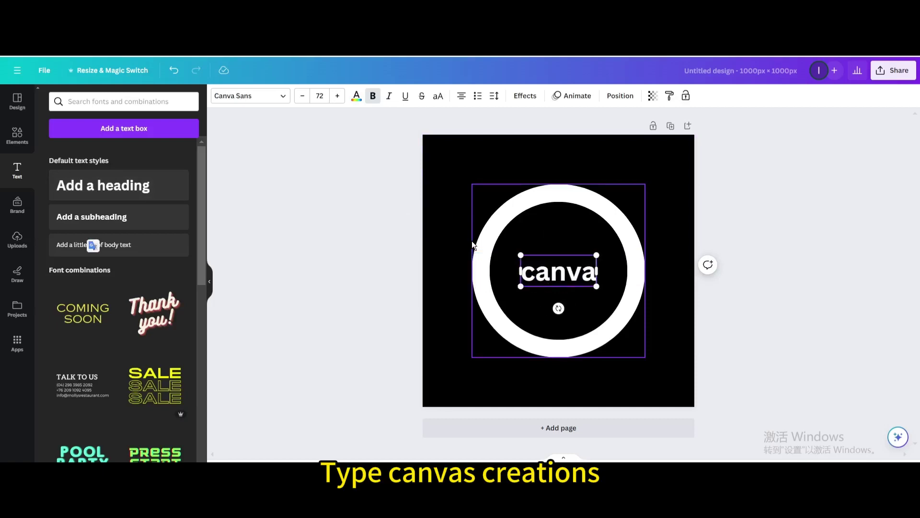
{"action": "type", "text": "s crea"}
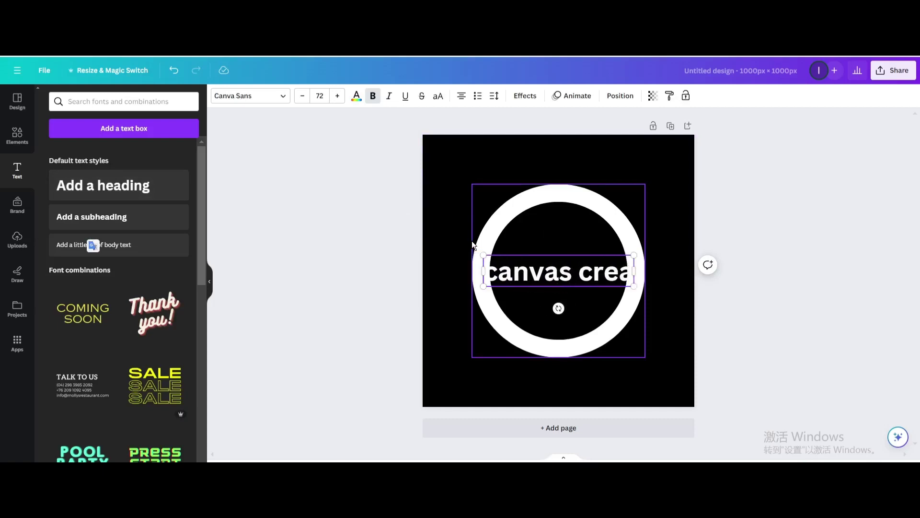
{"action": "type", "text": "tions"}
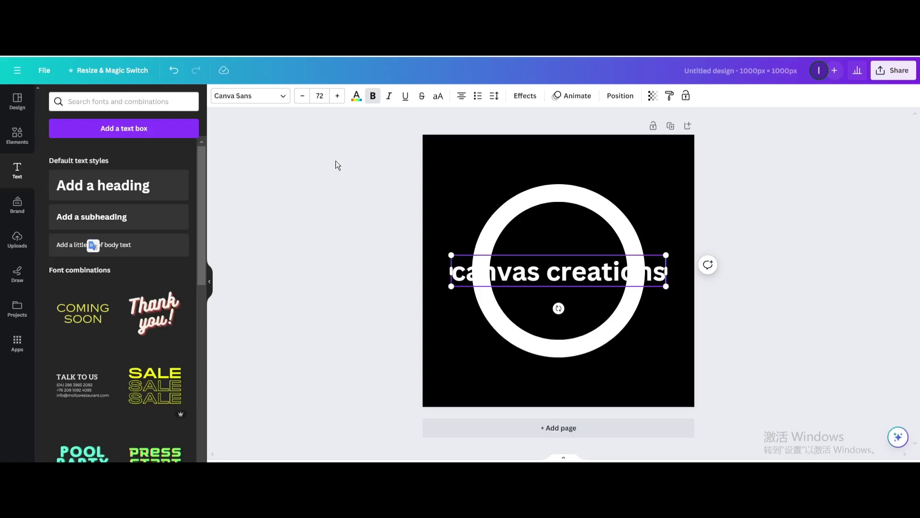
{"action": "left_click", "coordinate": [440, 96]}
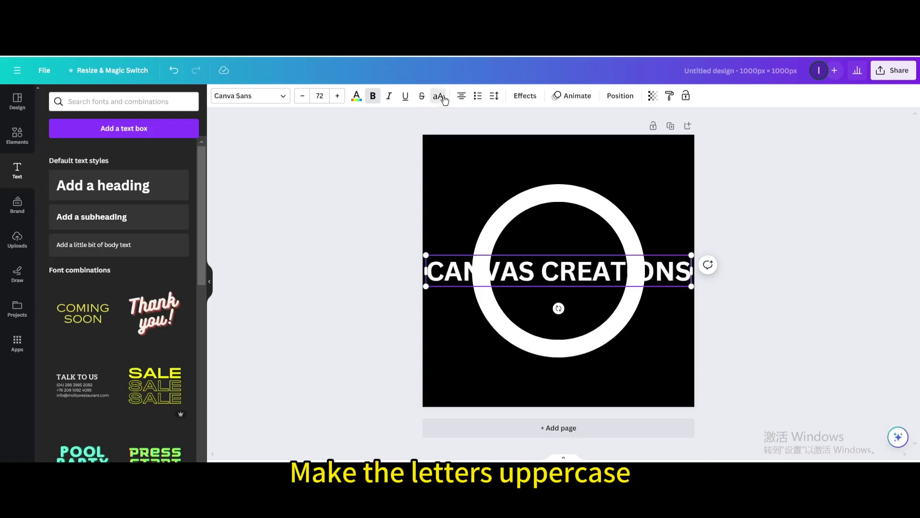
Set the heading font to Oleo Script at size 32.
{"action": "left_click", "coordinate": [284, 97]}
{"action": "left_click", "coordinate": [141, 255]}
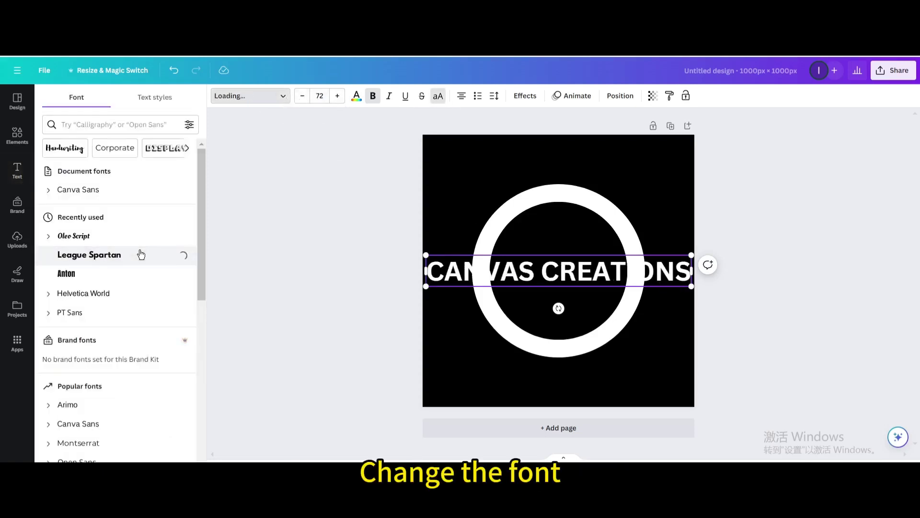
{"action": "left_click", "coordinate": [126, 242]}
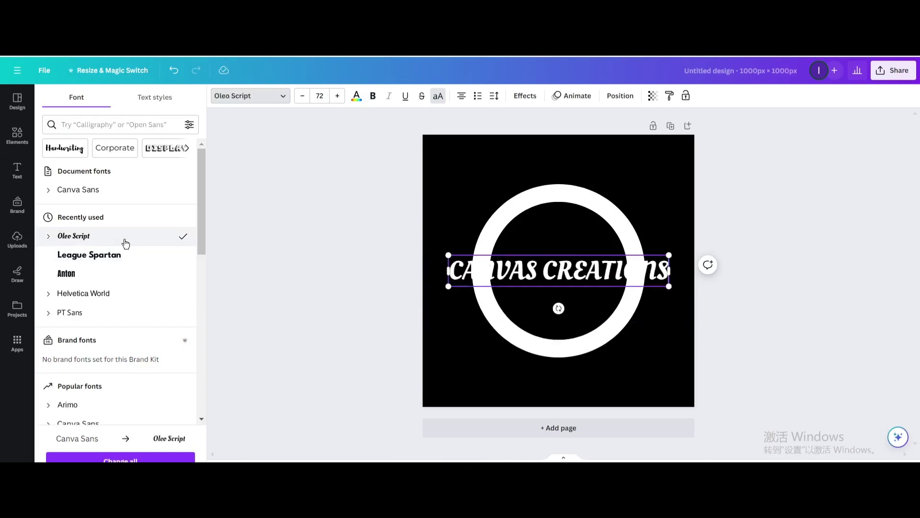
{"action": "left_click", "coordinate": [329, 97]}
{"action": "left_click", "coordinate": [321, 312]}
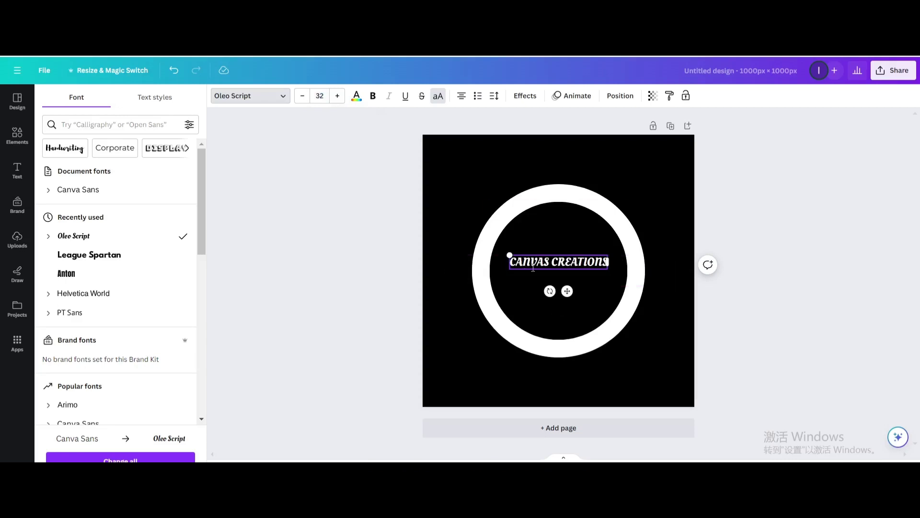
{"action": "key", "text": "ctrl+z"}
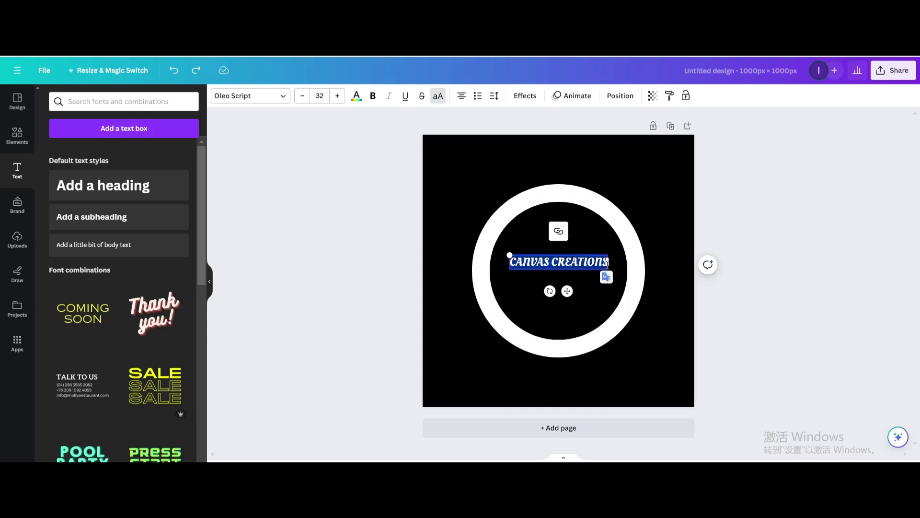
Paste CANVAS CREATIONS three more times so the heading repeats it four times.
{"action": "left_click", "coordinate": [605, 263]}
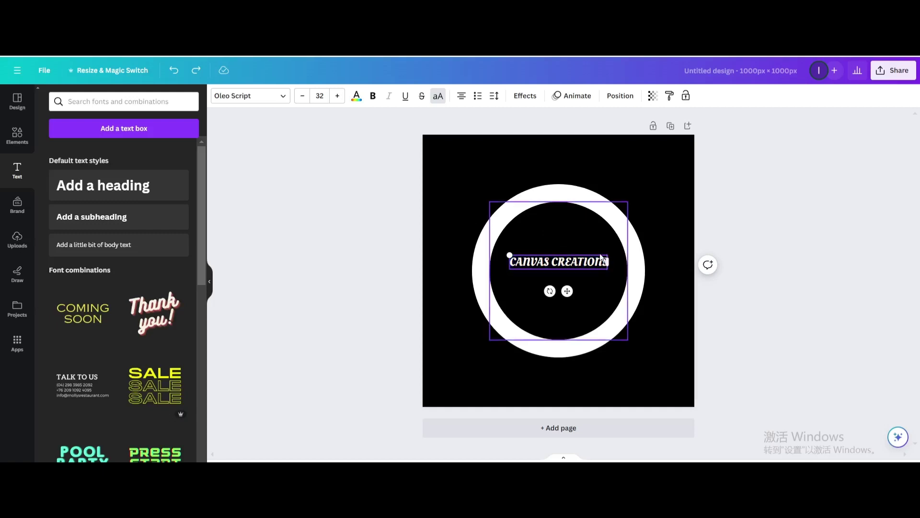
{"action": "key", "text": "ctrl+a"}
{"action": "key", "text": "ctrl+c"}
{"action": "key", "text": "Right"}
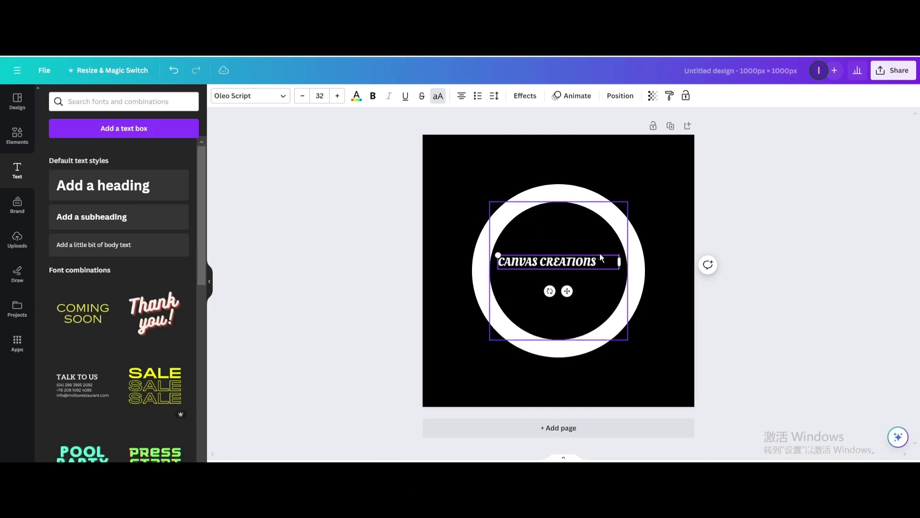
{"action": "key", "text": "ctrl+v"}
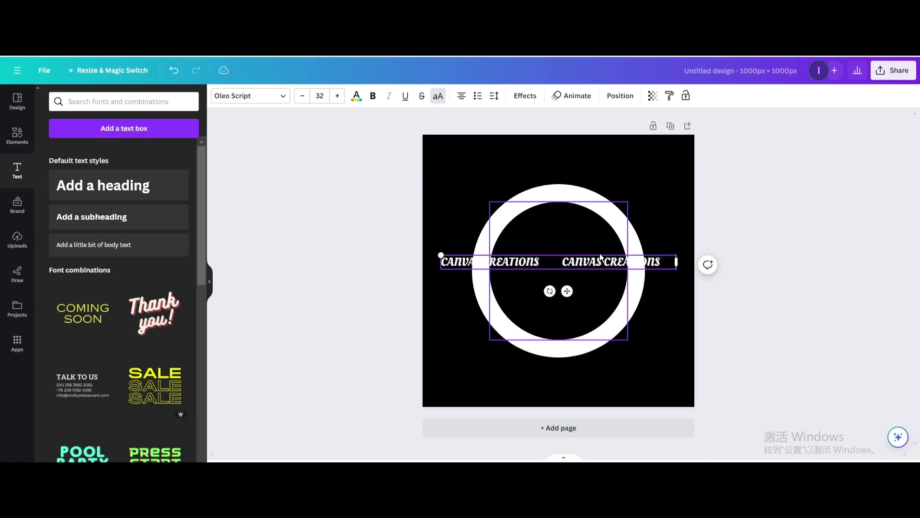
{"action": "key", "text": "ctrl+v"}
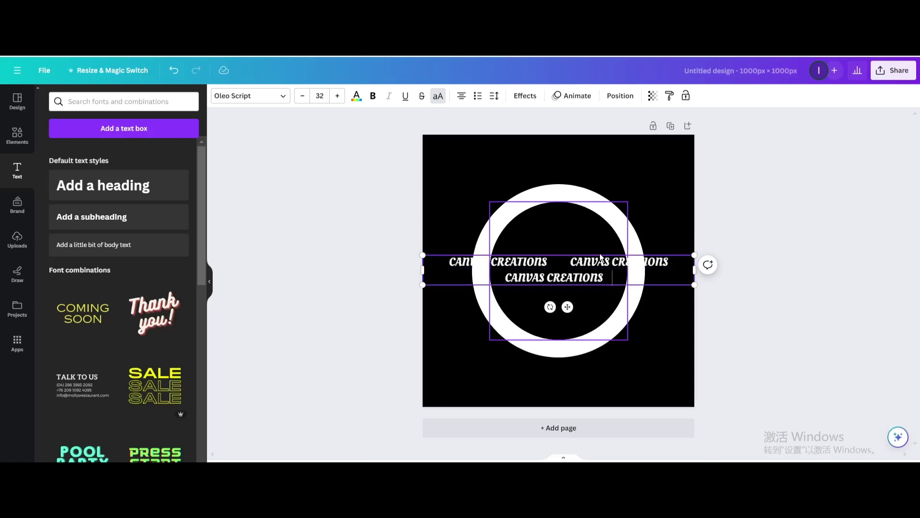
{"action": "key", "text": "ctrl+v"}
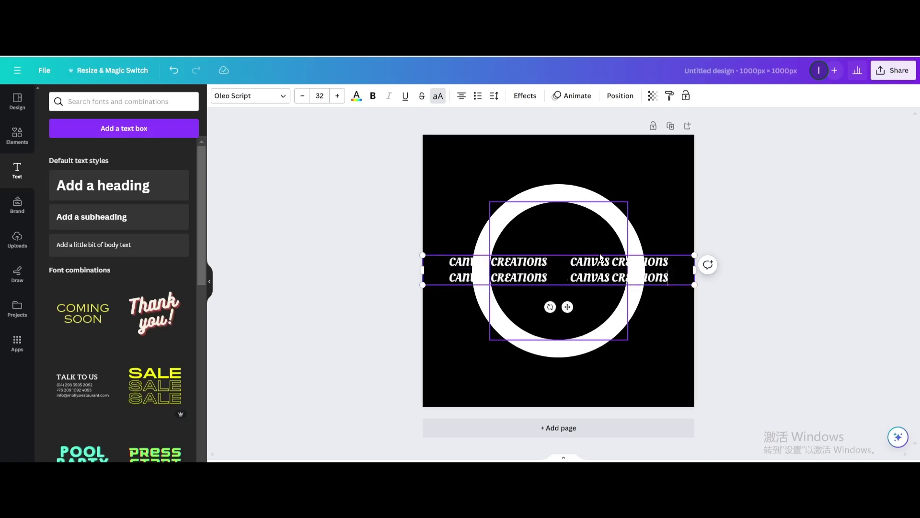
{"action": "left_click", "coordinate": [677, 320]}
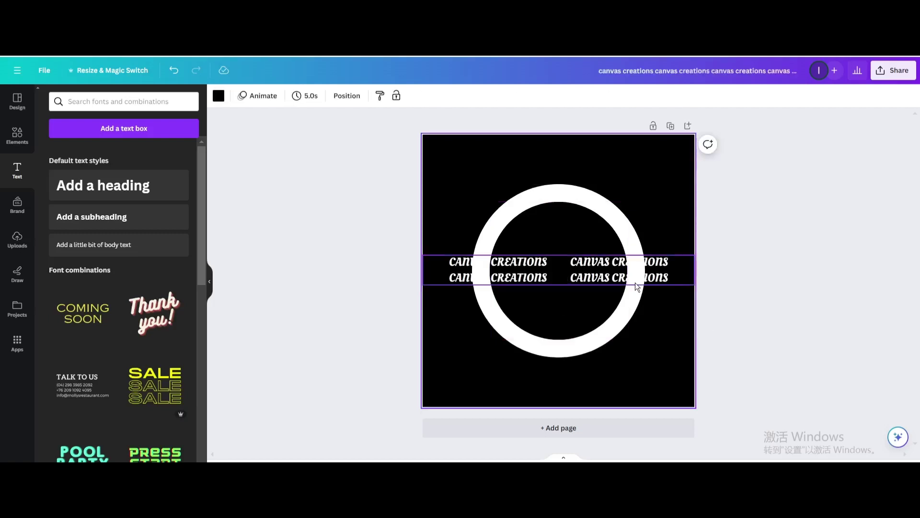
{"action": "left_click", "coordinate": [624, 278]}
Apply the Curve effect, move the text over the ring, and curve it into a full circle.
{"action": "left_click", "coordinate": [516, 100]}
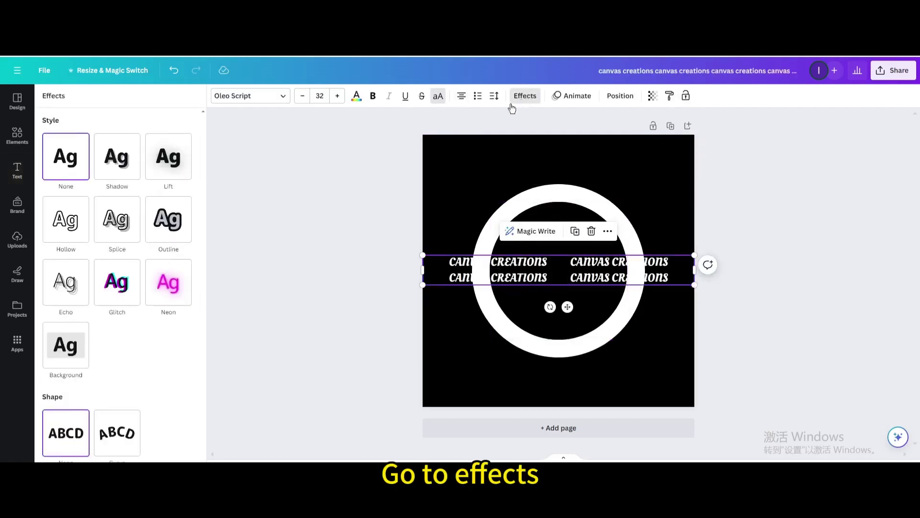
{"action": "left_click", "coordinate": [116, 433]}
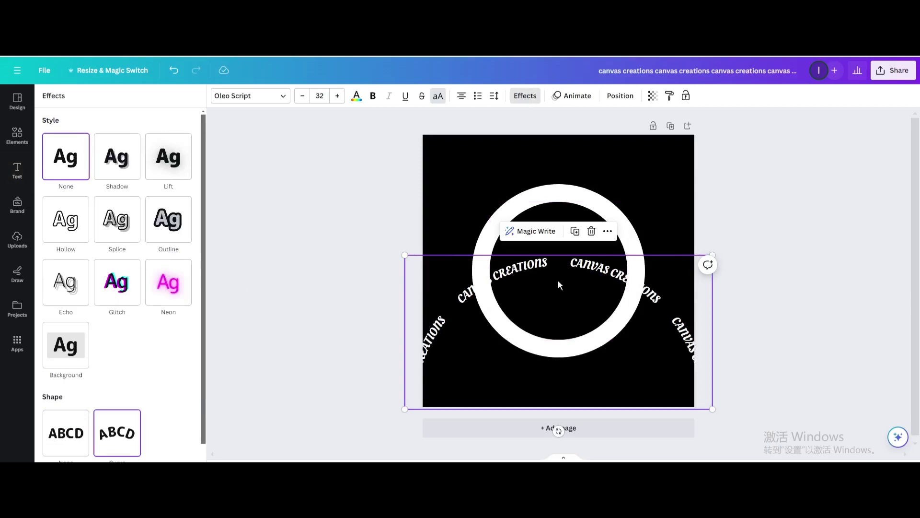
{"action": "left_click_drag", "start_coordinate": [572, 263], "coordinate": [574, 193]}
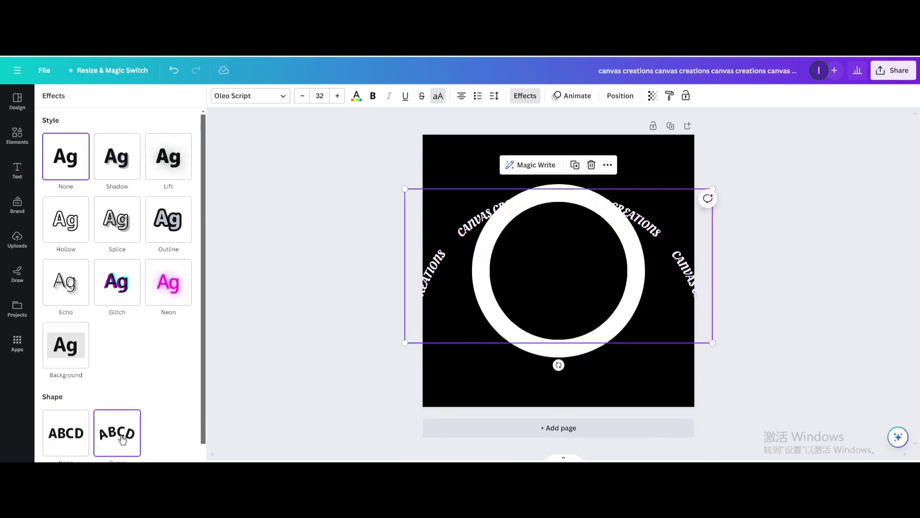
{"action": "scroll", "coordinate": [121, 438], "scroll_direction": "down", "scroll_amount": 1}
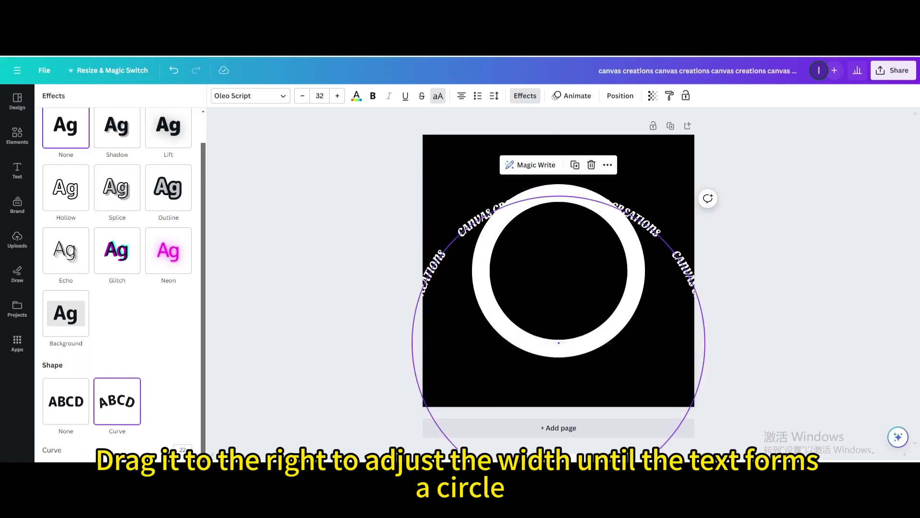
{"action": "left_click_drag", "start_coordinate": [70, 463], "coordinate": [92, 464]}
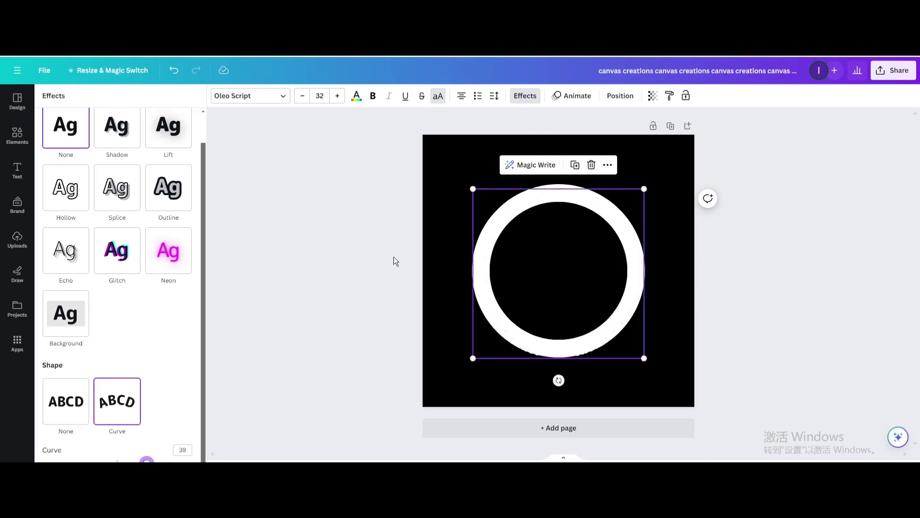
Colour the curved text black and position it along the white ring.
{"action": "left_click", "coordinate": [356, 97]}
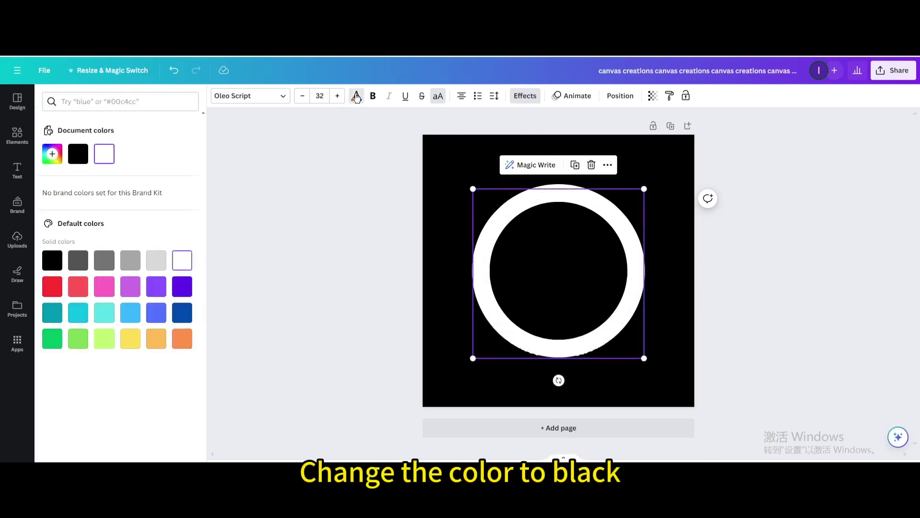
{"action": "left_click", "coordinate": [78, 153]}
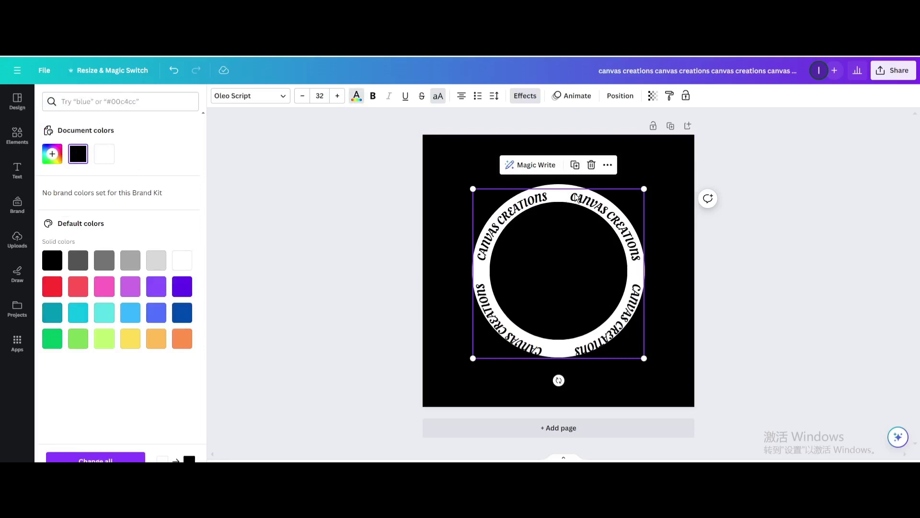
{"action": "left_click_drag", "start_coordinate": [577, 197], "coordinate": [576, 195]}
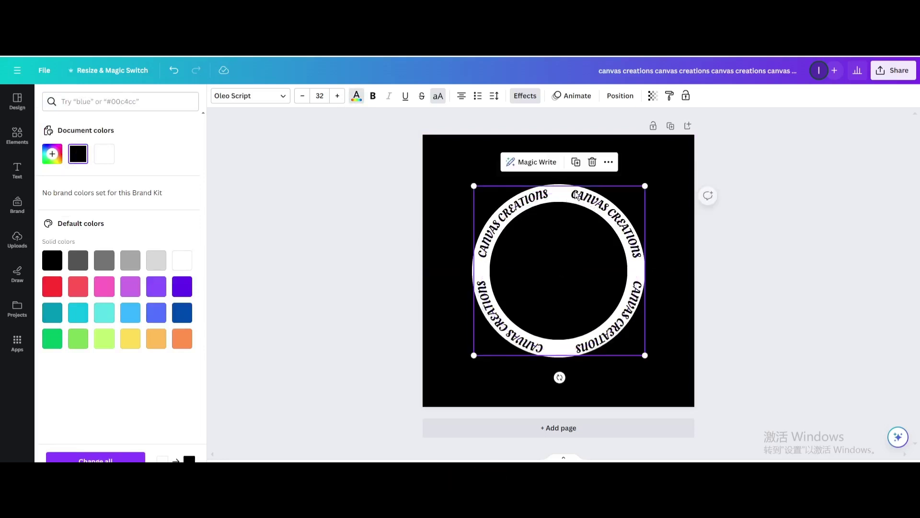
{"action": "key", "text": "Escape"}
{"action": "left_click", "coordinate": [663, 247]}
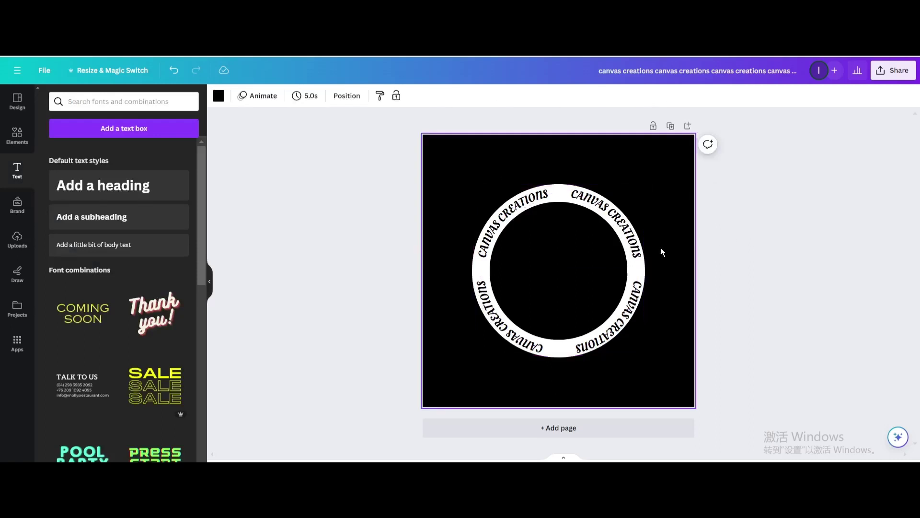
{"action": "left_click", "coordinate": [631, 243]}
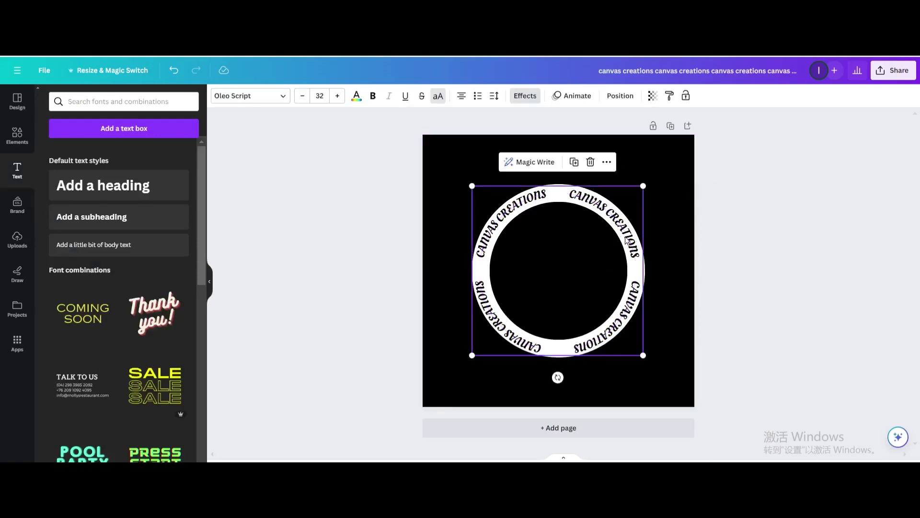
{"action": "left_click", "coordinate": [676, 242]}
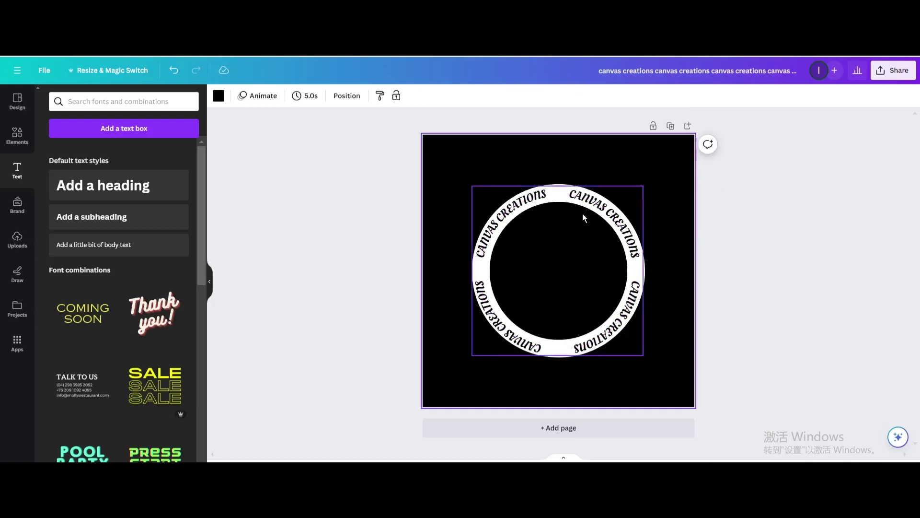
Add a square and turn it into a thin black vertical bar at the ring's top.
{"action": "left_click", "coordinate": [18, 136]}
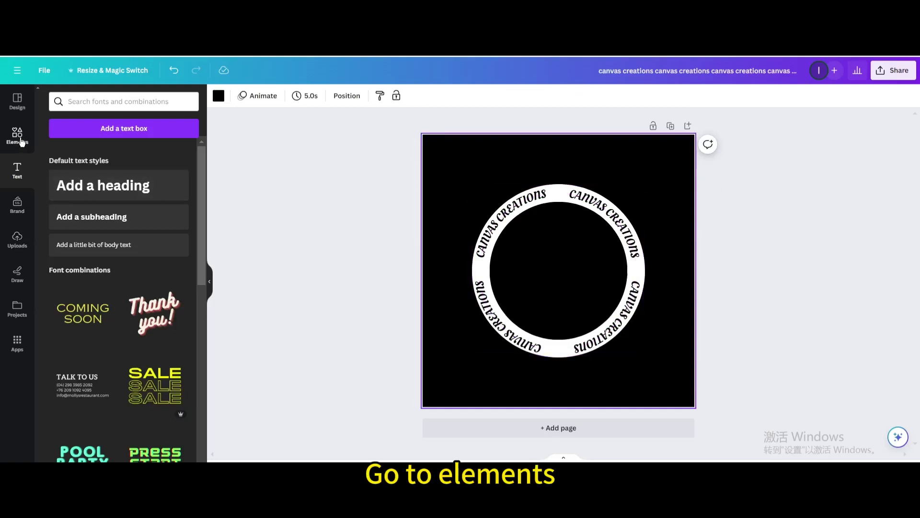
{"action": "left_click", "coordinate": [67, 246]}
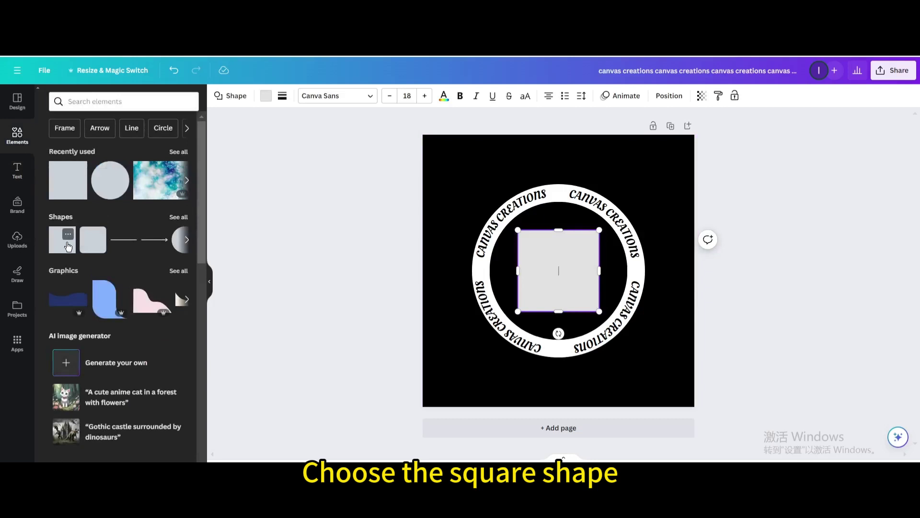
{"action": "mouse_move", "coordinate": [600, 272]}
{"action": "left_mouse_down"}
{"action": "mouse_move", "coordinate": [532, 275]}
{"action": "mouse_move", "coordinate": [561, 202]}
{"action": "left_mouse_up"}
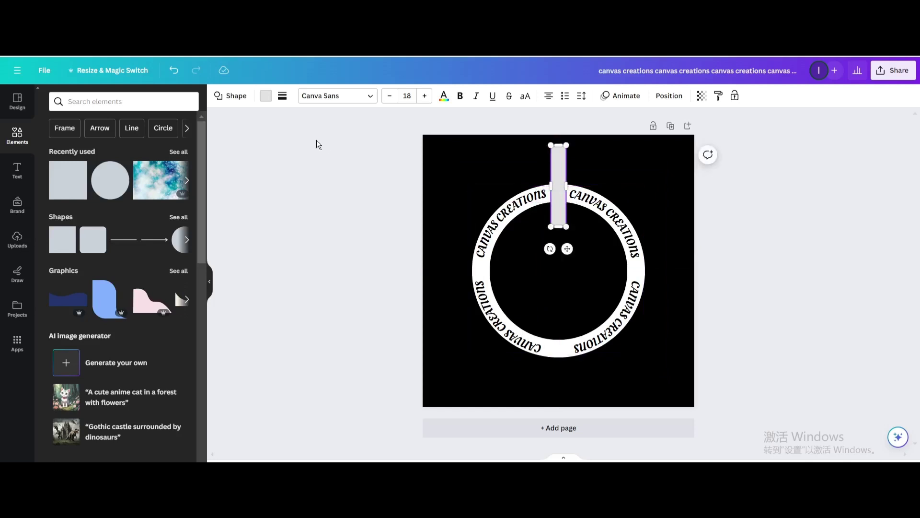
{"action": "left_click", "coordinate": [265, 96]}
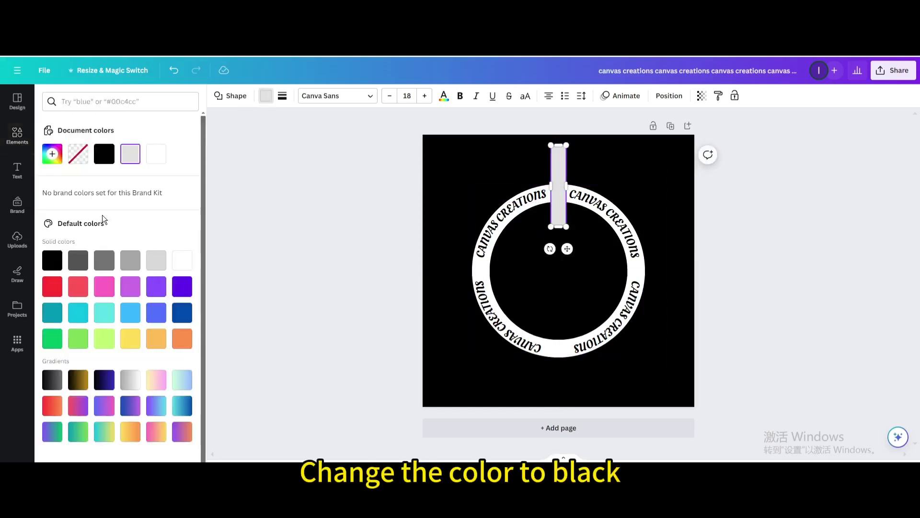
{"action": "left_click", "coordinate": [107, 162]}
{"action": "left_click", "coordinate": [567, 178]}
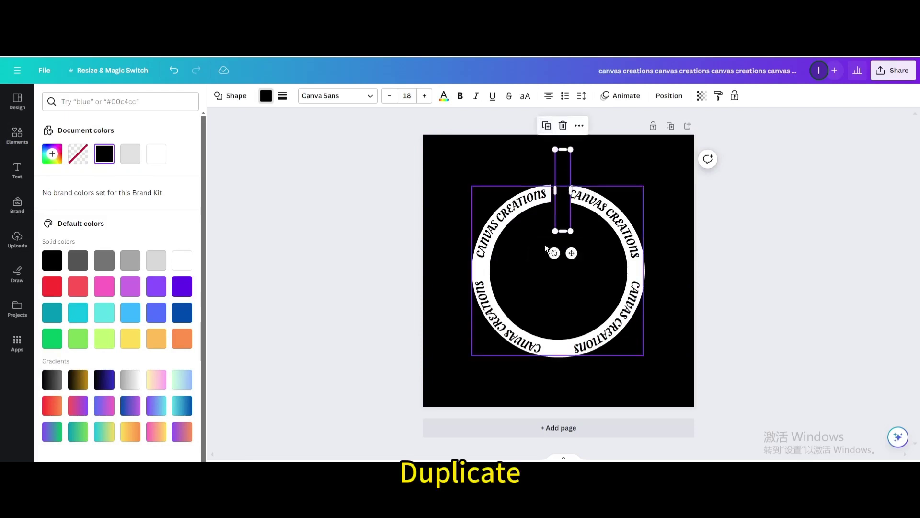
Duplicate the bar, rotating copies, to cover the ring's bottom, right and left sides.
{"action": "key", "text": "ctrl+d"}
{"action": "left_click_drag", "start_coordinate": [563, 206], "coordinate": [557, 358]}
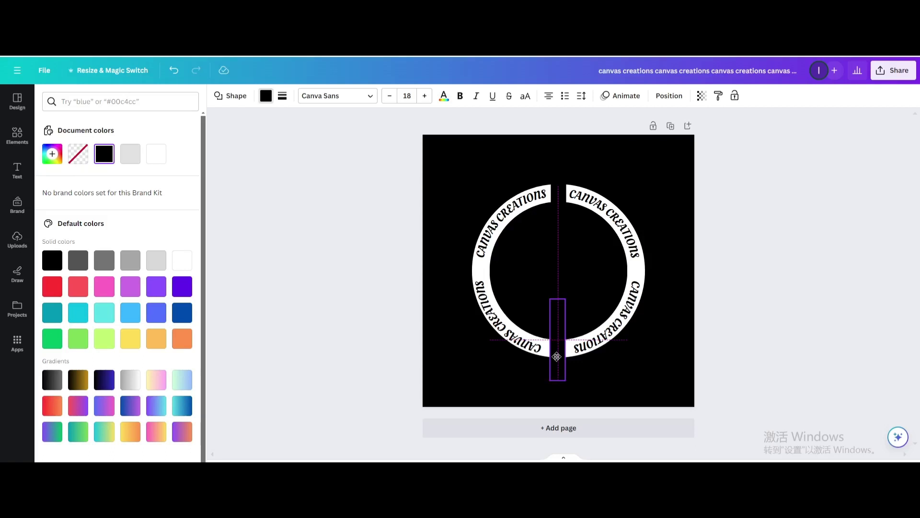
{"action": "left_click", "coordinate": [545, 280]}
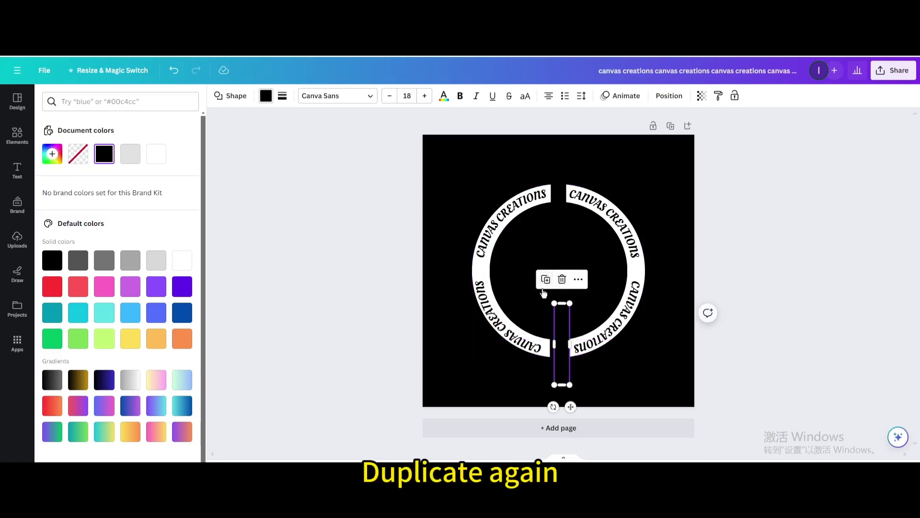
{"action": "left_click_drag", "start_coordinate": [552, 407], "coordinate": [513, 337]}
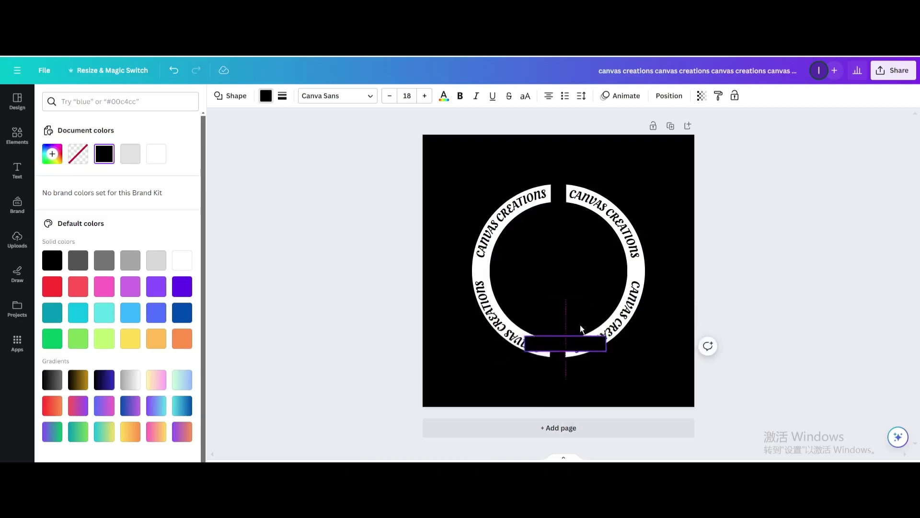
{"action": "left_click_drag", "start_coordinate": [544, 342], "coordinate": [620, 273]}
{"action": "left_click", "coordinate": [620, 240]}
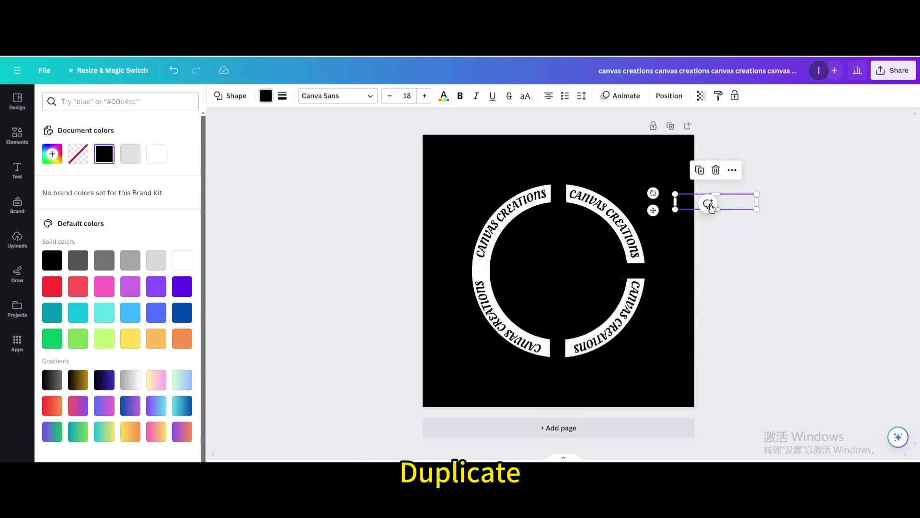
{"action": "mouse_move", "coordinate": [677, 200]}
{"action": "left_mouse_down"}
{"action": "mouse_move", "coordinate": [503, 280]}
{"action": "mouse_move", "coordinate": [457, 269]}
{"action": "left_mouse_up"}
{"action": "left_click", "coordinate": [463, 182]}
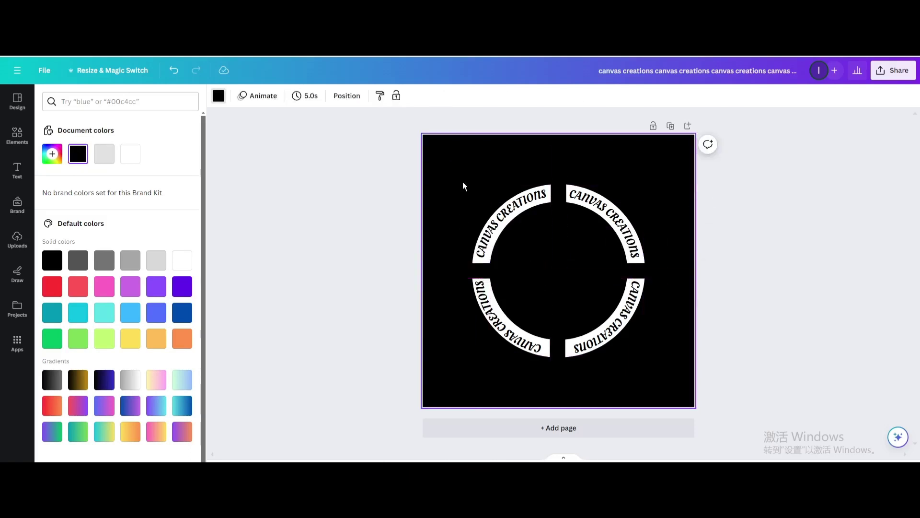
Download the design as a PNG and drag it back into Canva to upload it.
{"action": "left_click", "coordinate": [889, 71]}
{"action": "left_click", "coordinate": [767, 317]}
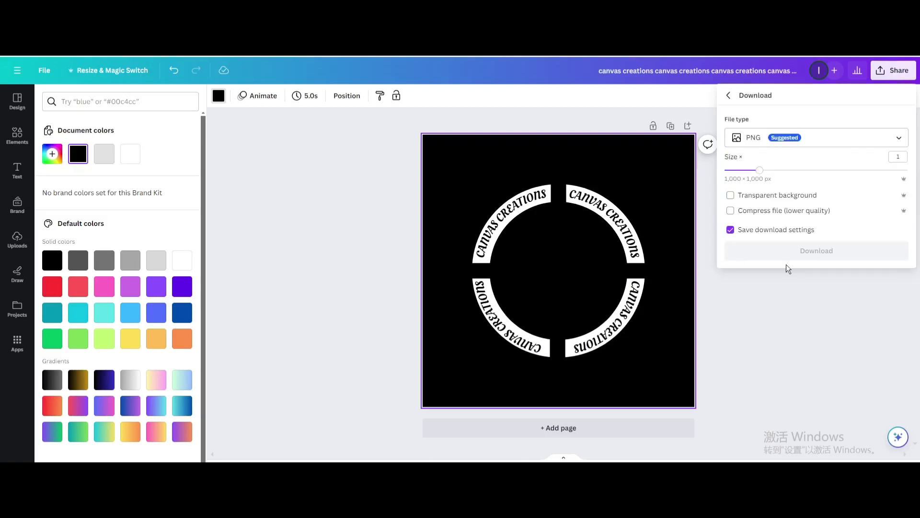
{"action": "left_click", "coordinate": [785, 251]}
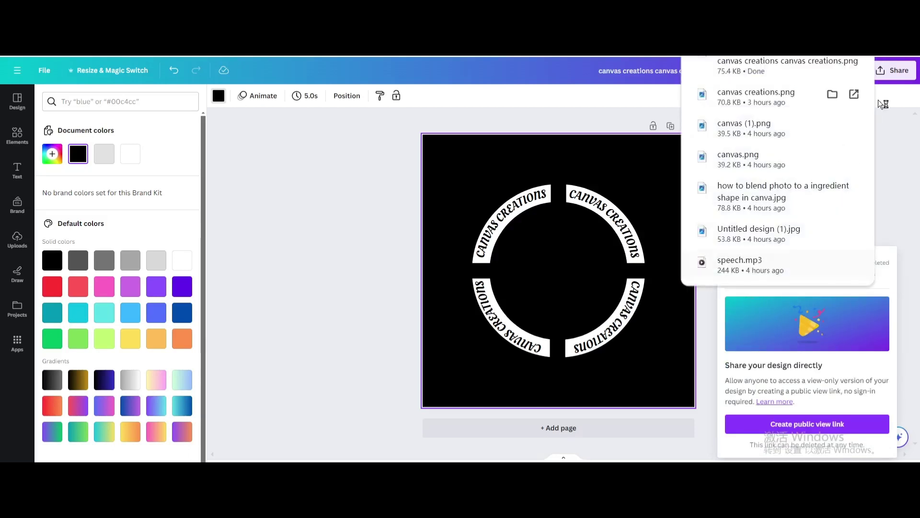
{"action": "left_click_drag", "start_coordinate": [770, 63], "coordinate": [148, 299]}
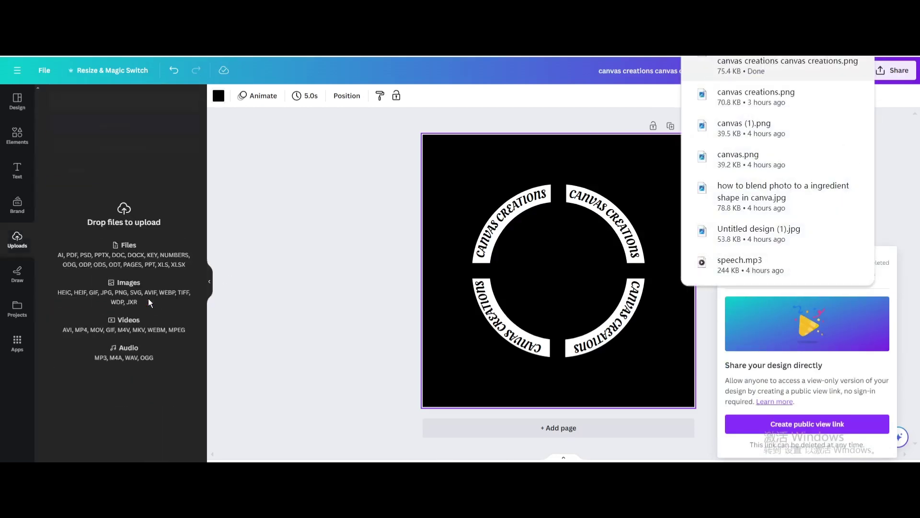
Add a second page, swap the teal snowflake image for the pale blue one, and make it the background.
{"action": "left_click", "coordinate": [541, 427]}
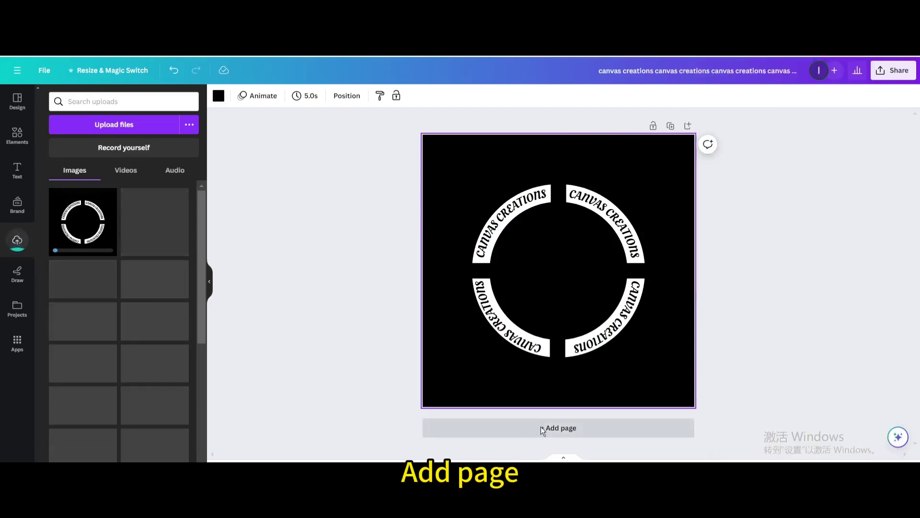
{"action": "left_click", "coordinate": [9, 144]}
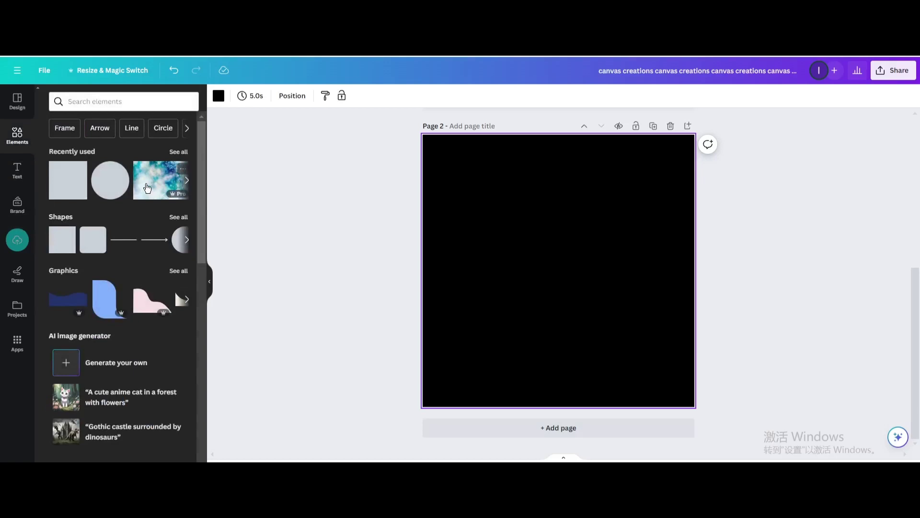
{"action": "left_click", "coordinate": [146, 187]}
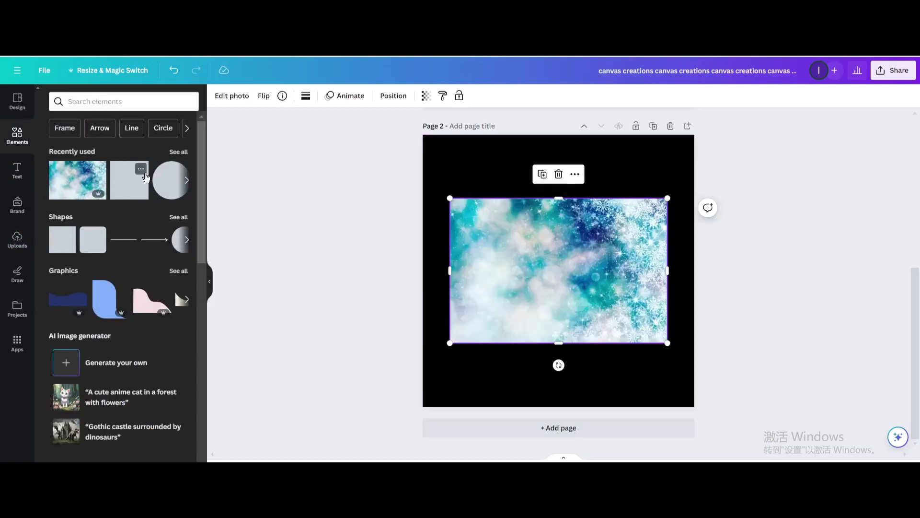
{"action": "left_click", "coordinate": [178, 151]}
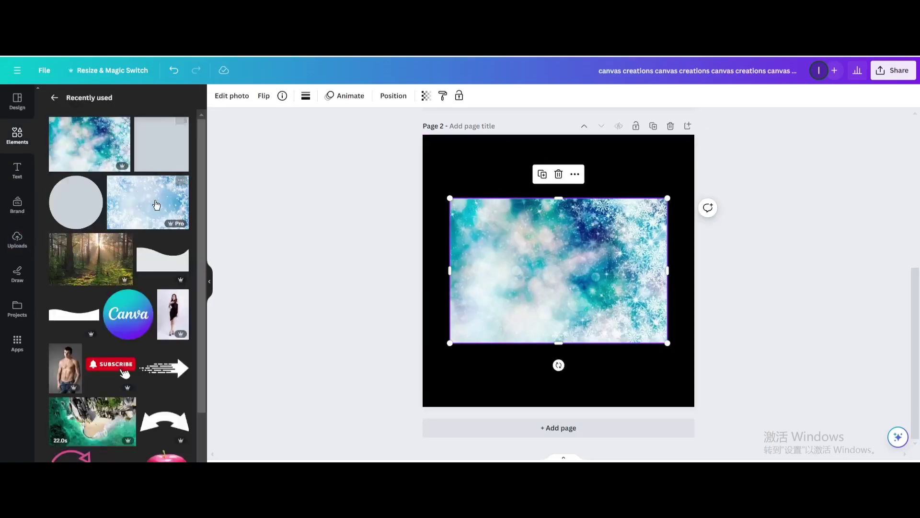
{"action": "key", "text": "Delete"}
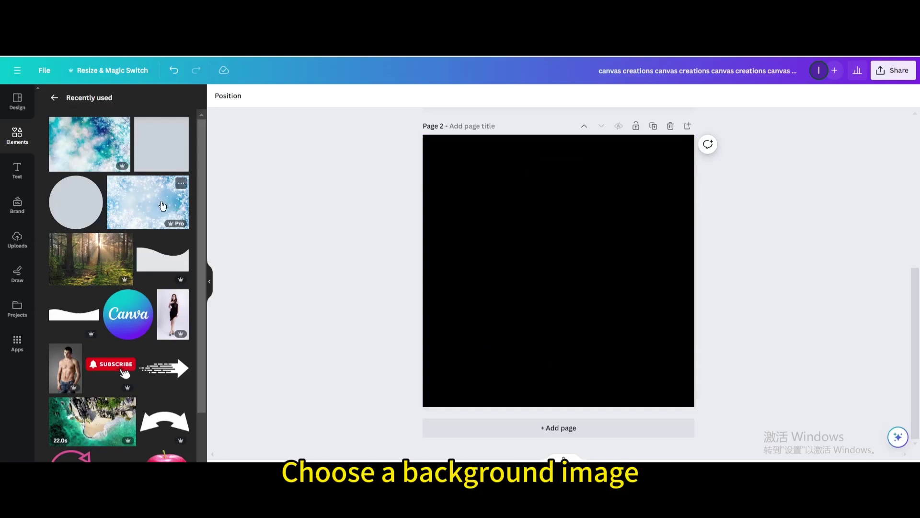
{"action": "left_click", "coordinate": [162, 205]}
{"action": "right_click", "coordinate": [487, 250]}
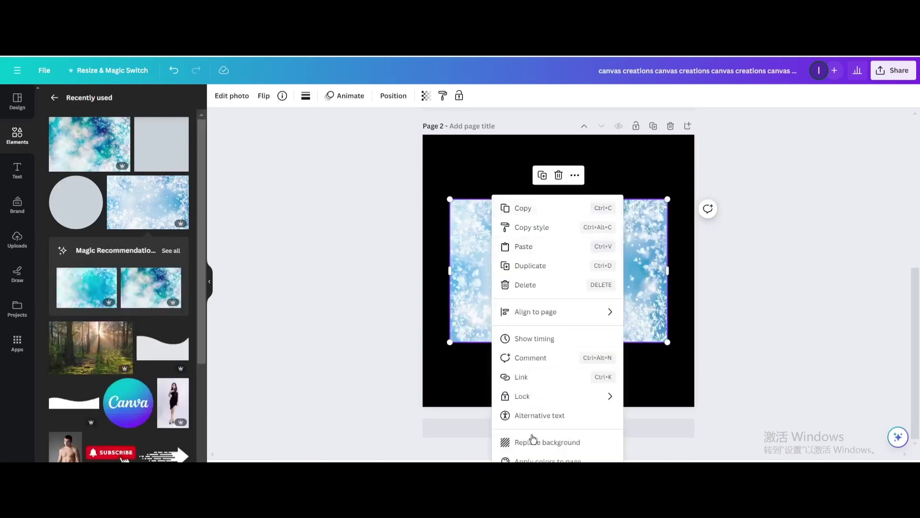
{"action": "left_click", "coordinate": [530, 442]}
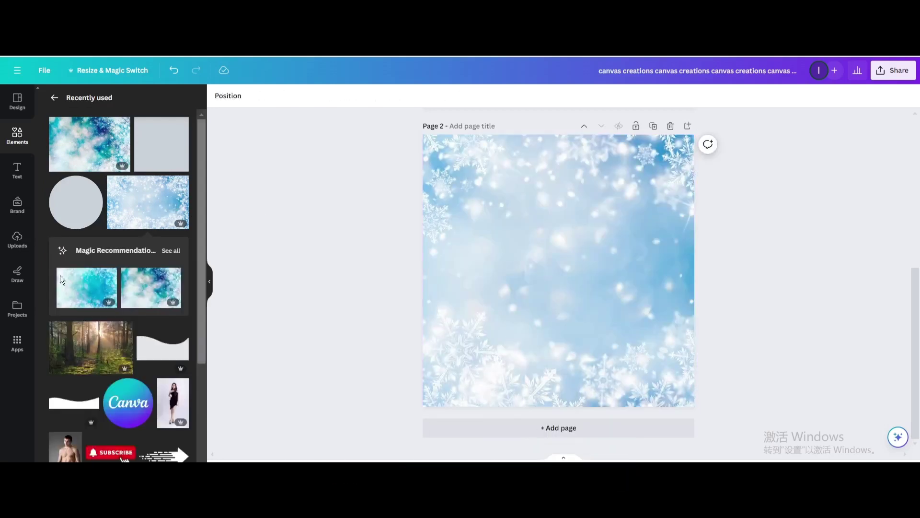
Add the uploaded ring image to the snowy page and remove its black background.
{"action": "left_click", "coordinate": [17, 237]}
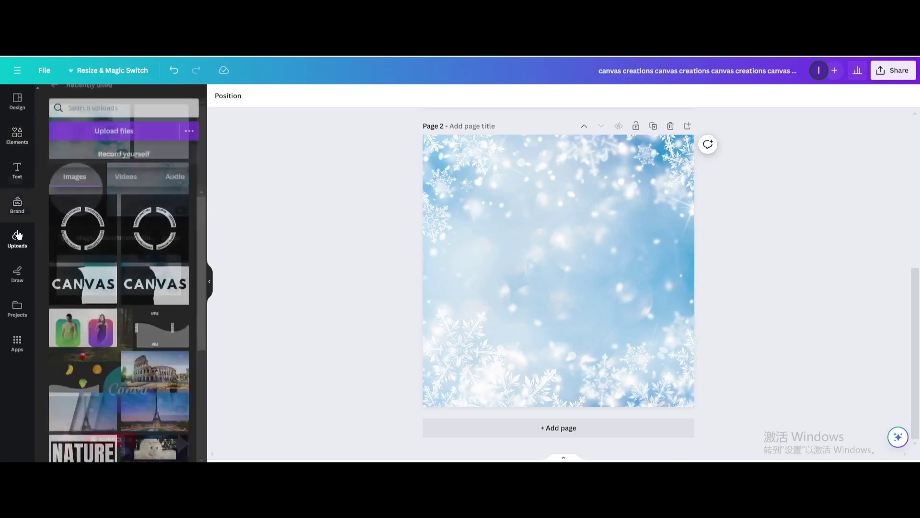
{"action": "left_click", "coordinate": [73, 232]}
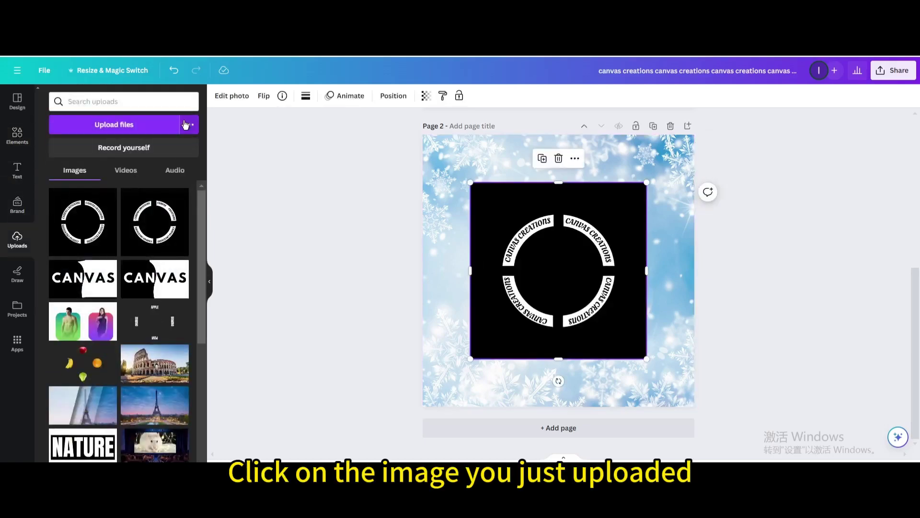
{"action": "left_click", "coordinate": [231, 96]}
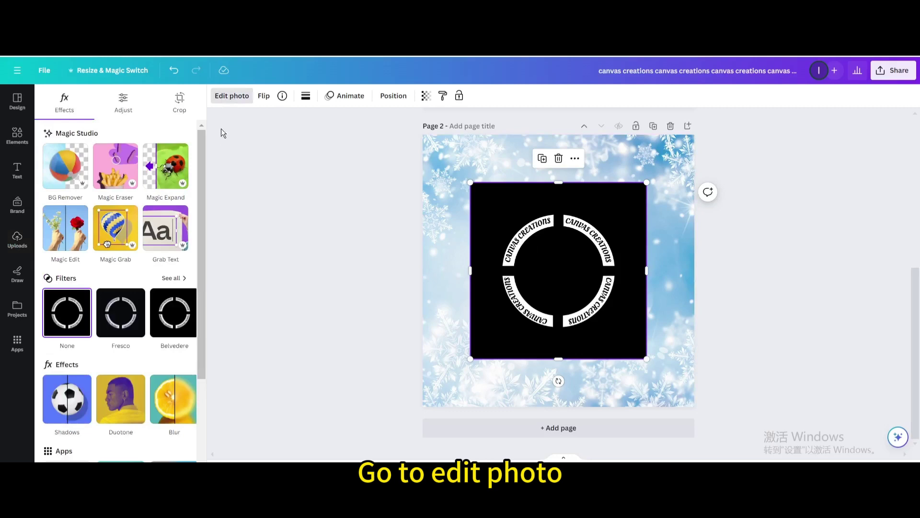
{"action": "left_click", "coordinate": [68, 171]}
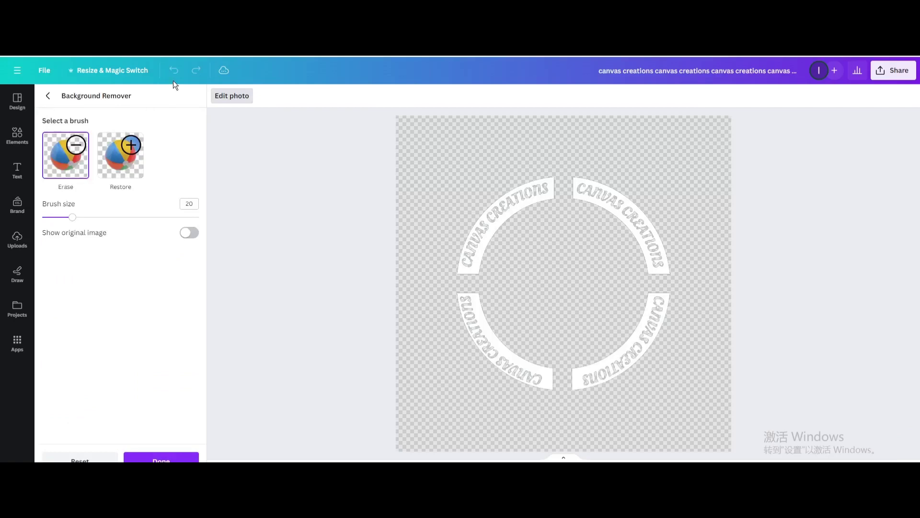
{"action": "left_click", "coordinate": [160, 457]}
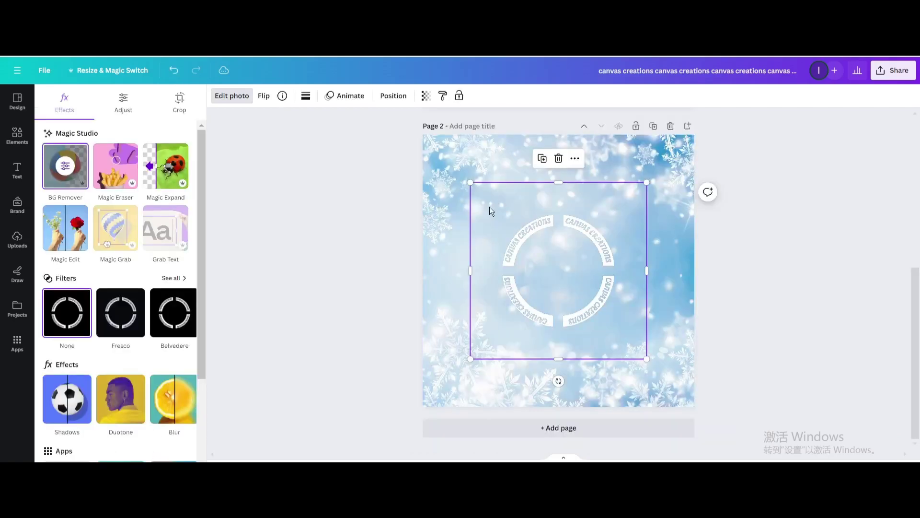
Drag the ring image's corners outward until it fills the whole page.
{"action": "left_click_drag", "start_coordinate": [472, 183], "coordinate": [386, 175]}
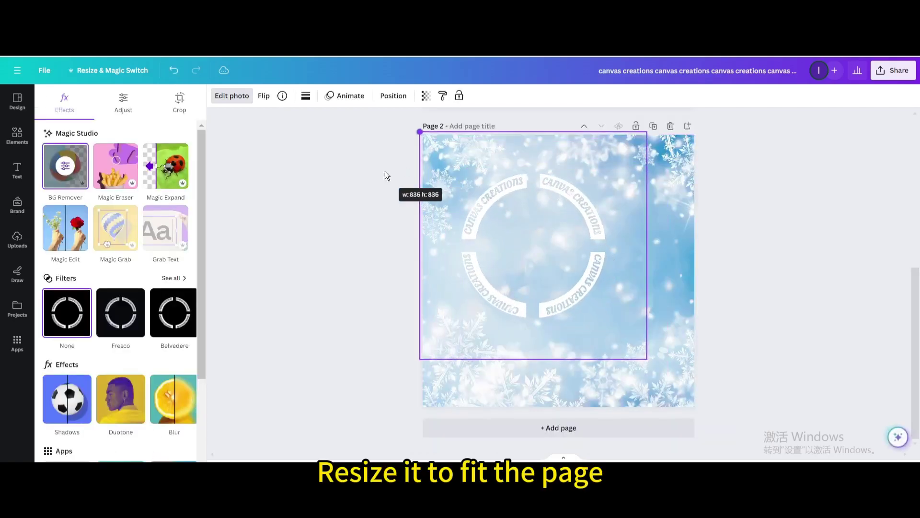
{"action": "left_click_drag", "start_coordinate": [647, 358], "coordinate": [680, 392]}
{"action": "left_click_drag", "start_coordinate": [619, 308], "coordinate": [622, 305]}
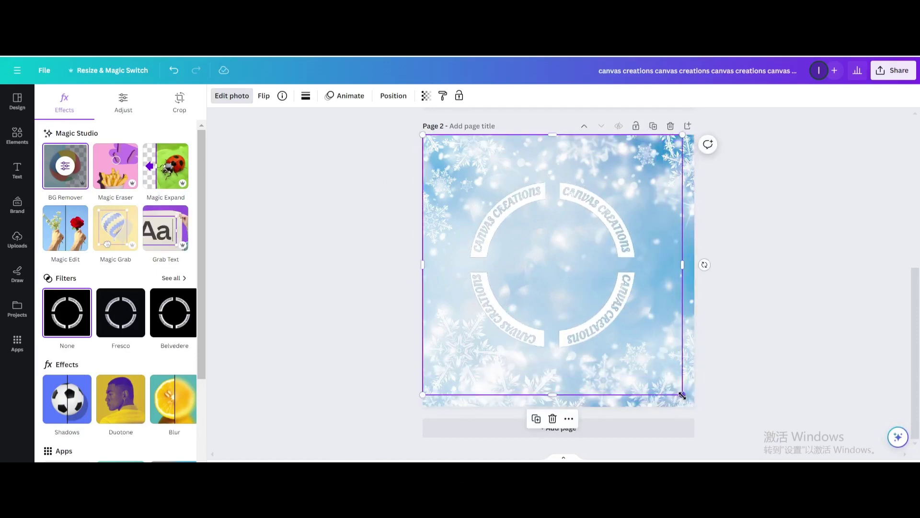
{"action": "left_click_drag", "start_coordinate": [682, 407], "coordinate": [694, 407]}
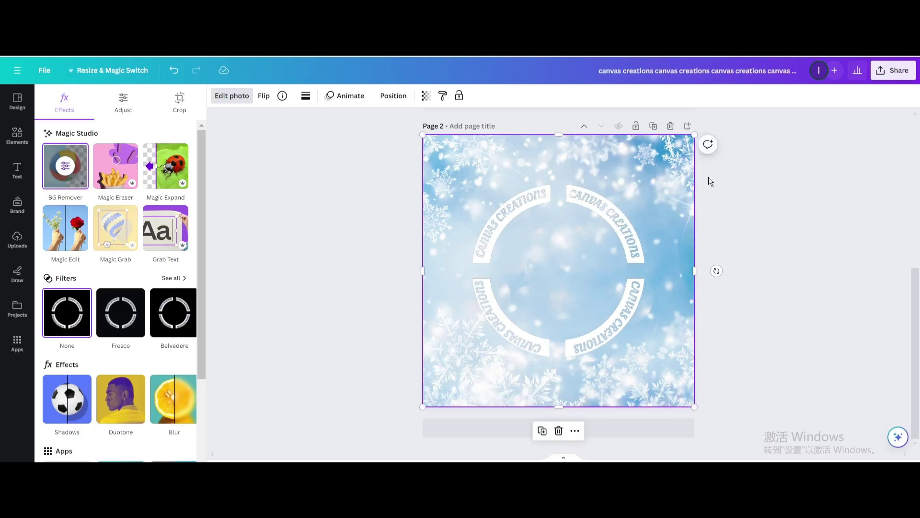
Give the rings the Rotate photo animation, delete black Page 1, and preview full-screen.
{"action": "left_click", "coordinate": [352, 96]}
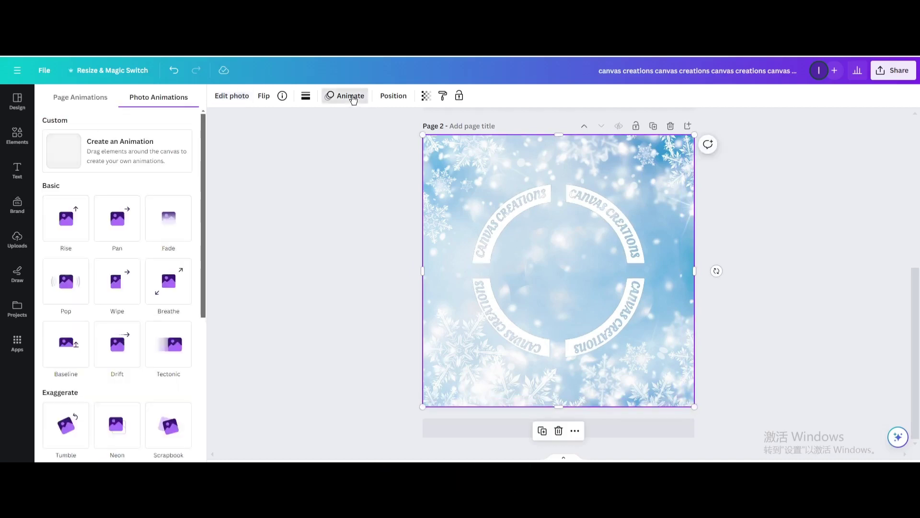
{"action": "scroll", "coordinate": [142, 309], "scroll_direction": "down", "scroll_amount": 5}
{"action": "left_click", "coordinate": [64, 369]}
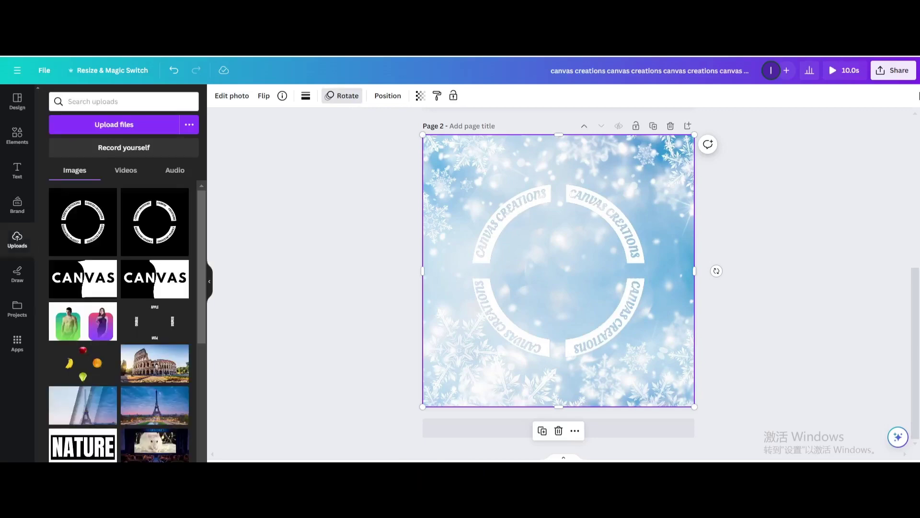
{"action": "scroll", "coordinate": [690, 180], "scroll_direction": "up", "scroll_amount": 3}
{"action": "scroll", "coordinate": [672, 144], "scroll_direction": "up", "scroll_amount": 1}
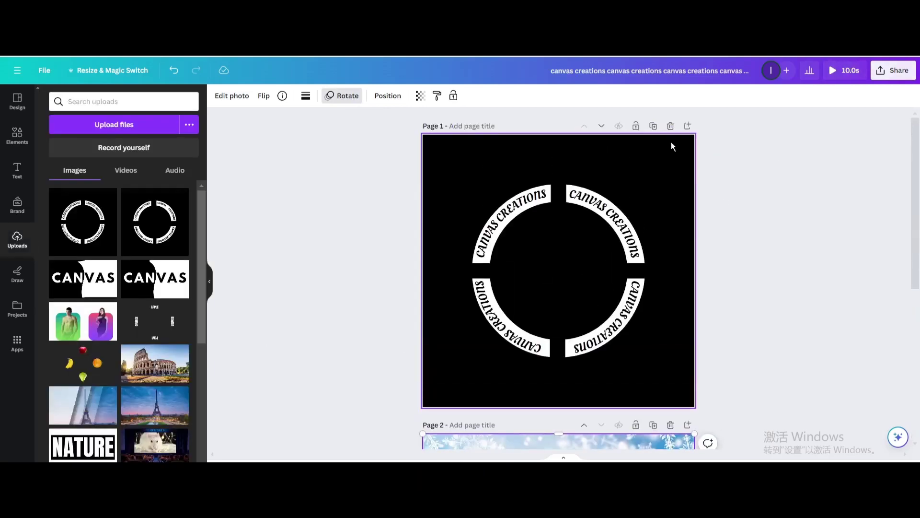
{"action": "left_click", "coordinate": [670, 126]}
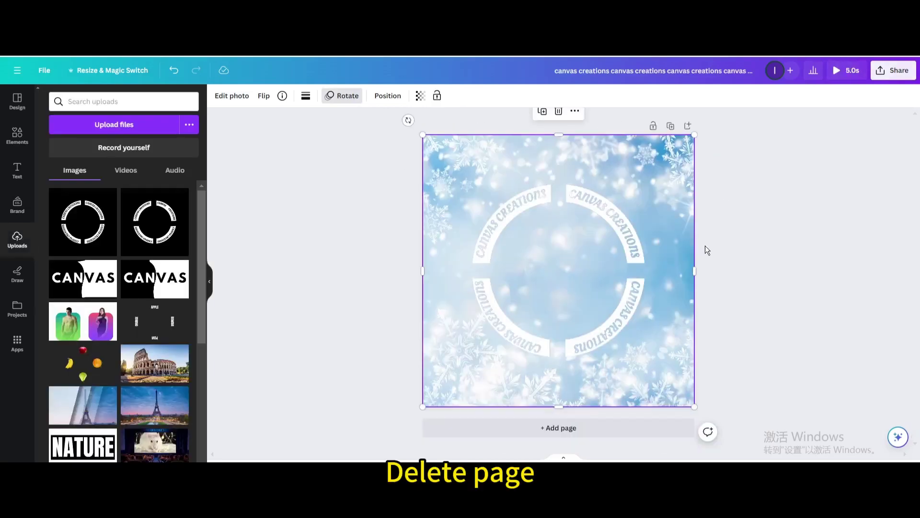
{"action": "left_click", "coordinate": [842, 70]}
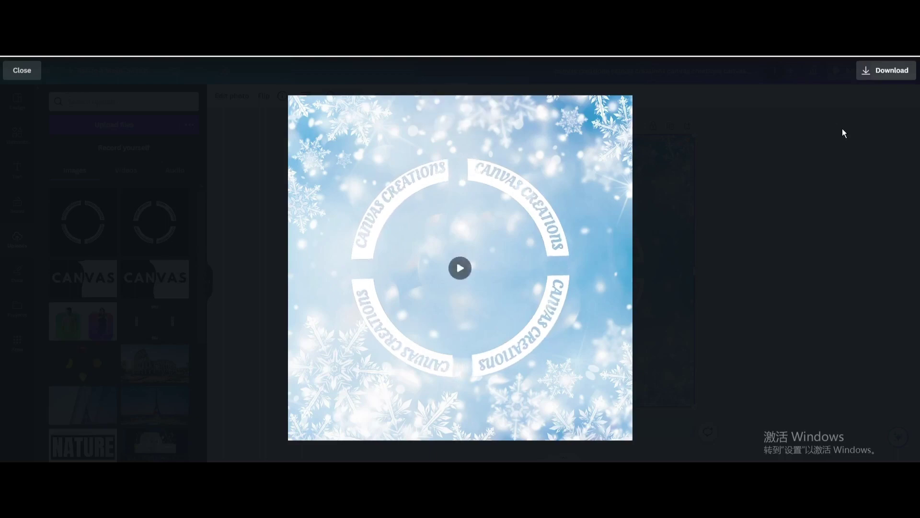
{"action": "key", "text": "Escape"}
Download the design from the Share panel with File type set to MP4 Video.
{"action": "left_click", "coordinate": [889, 70]}
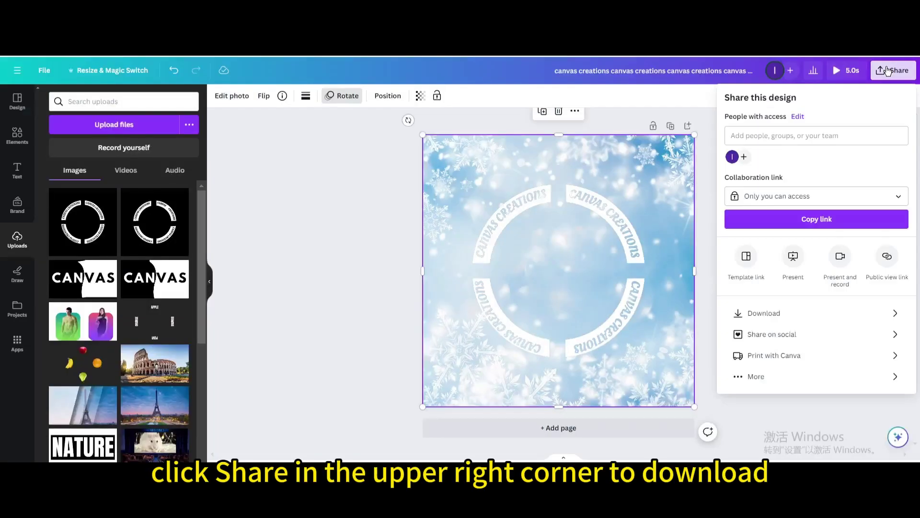
{"action": "left_click", "coordinate": [783, 315]}
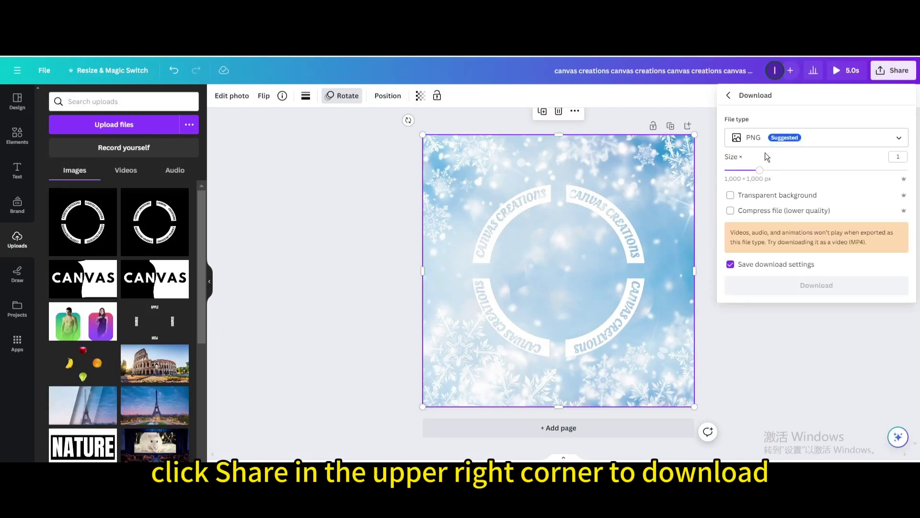
{"action": "left_click", "coordinate": [762, 140]}
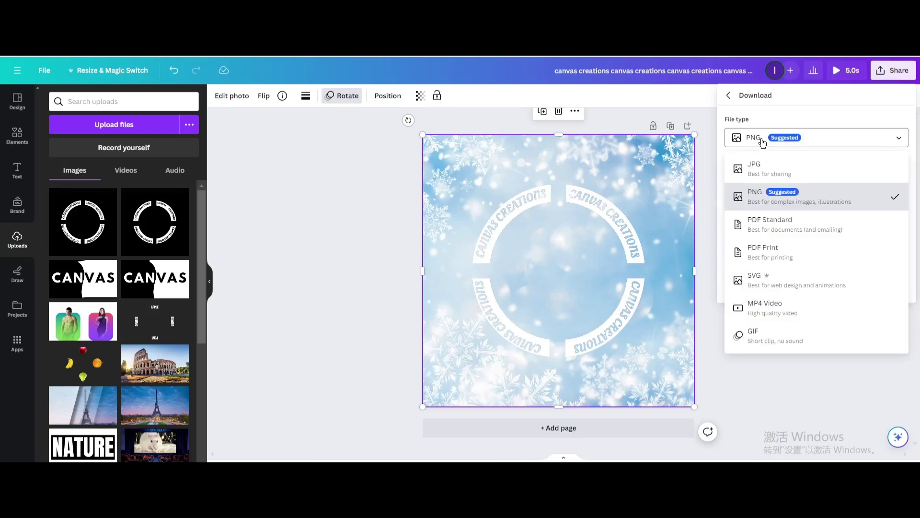
{"action": "left_click", "coordinate": [767, 305]}
{"action": "left_click", "coordinate": [800, 230]}
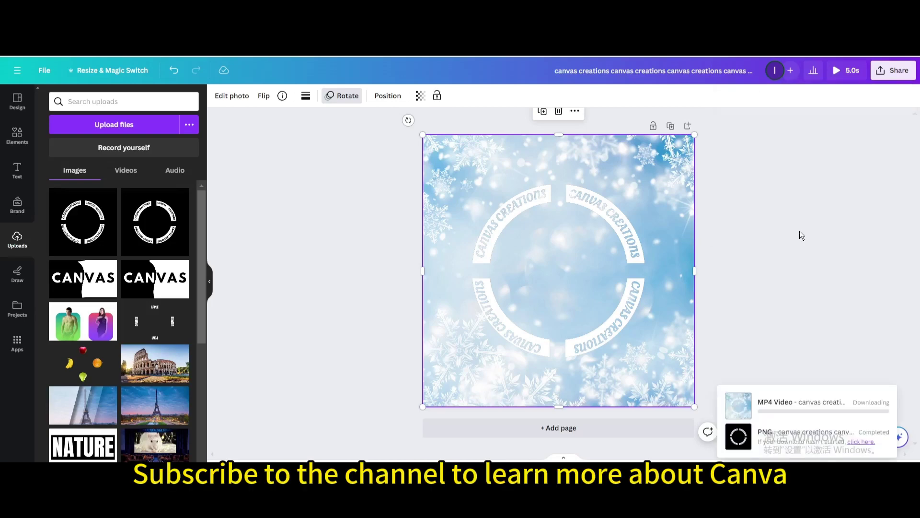